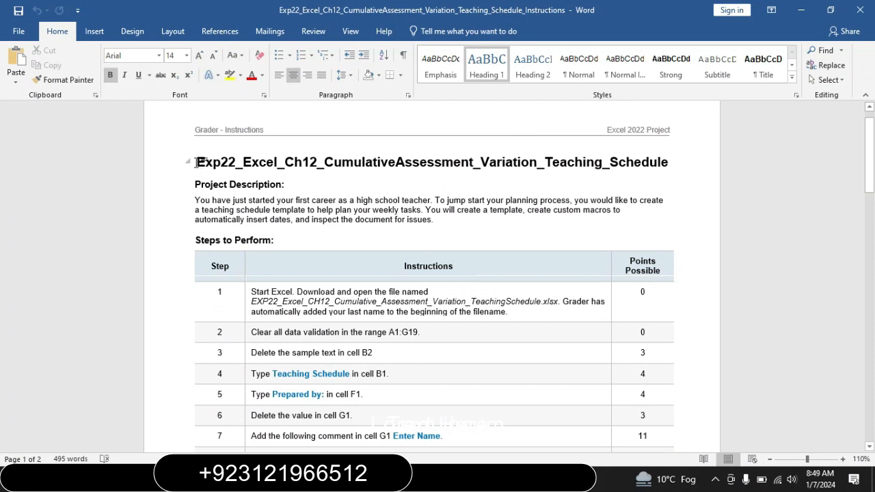
Step: Highlight the document title and the Project Description paragraph in yellow
drag(196, 162, 412, 174)
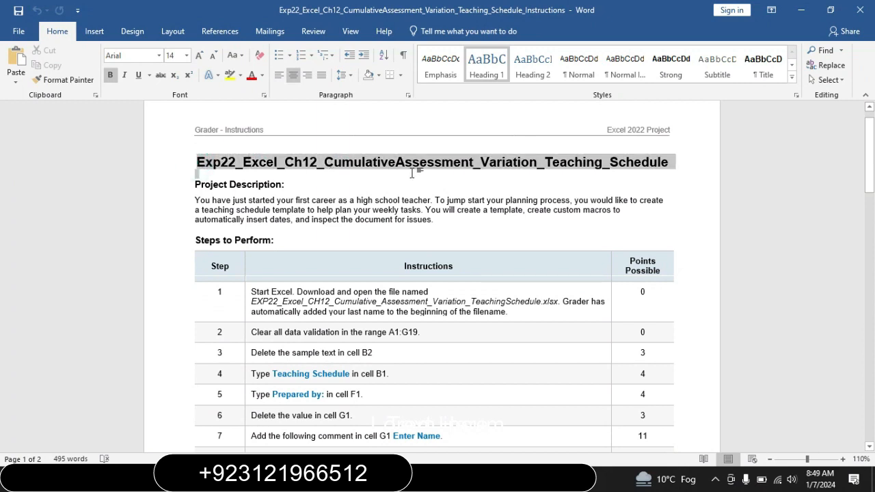
click(463, 154)
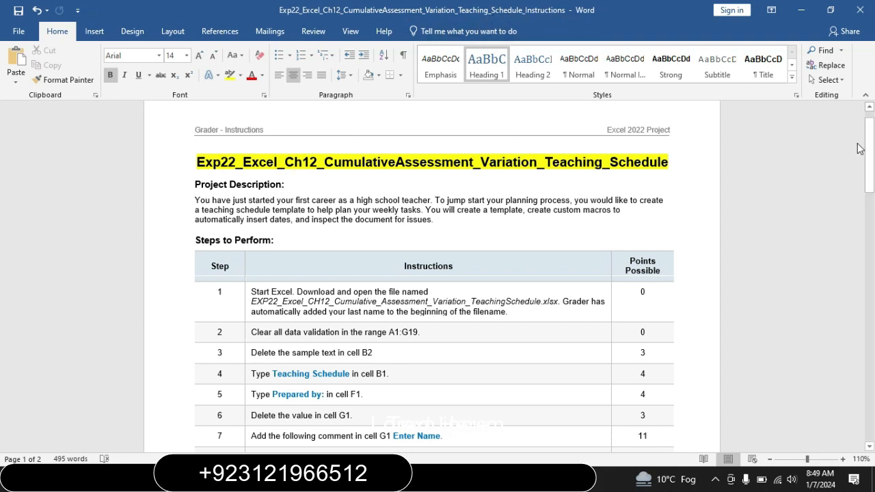
drag(867, 147, 867, 150)
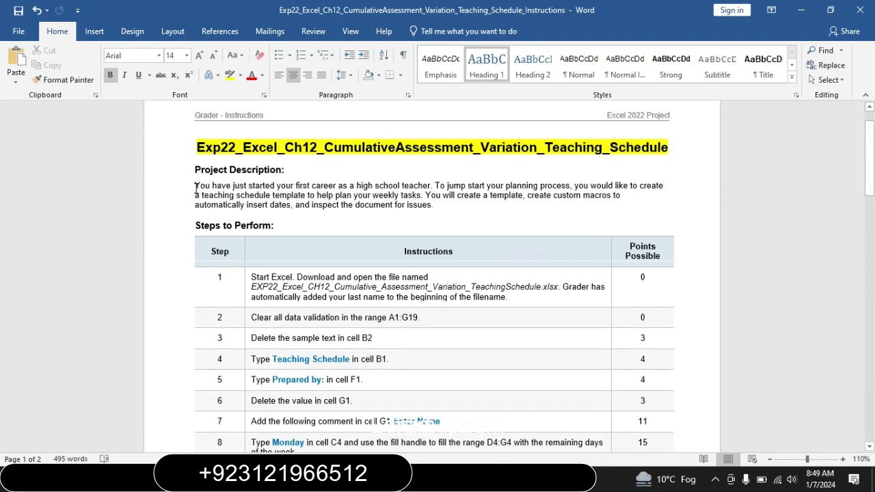
drag(195, 187, 433, 206)
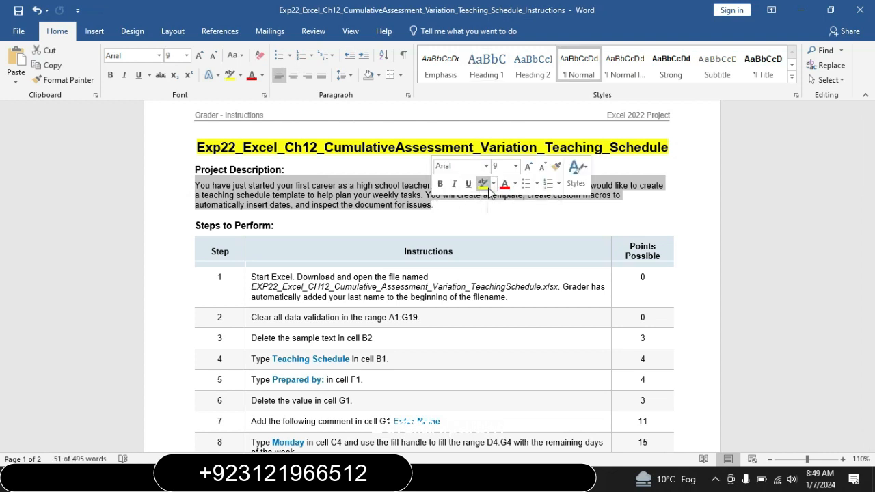
click(484, 183)
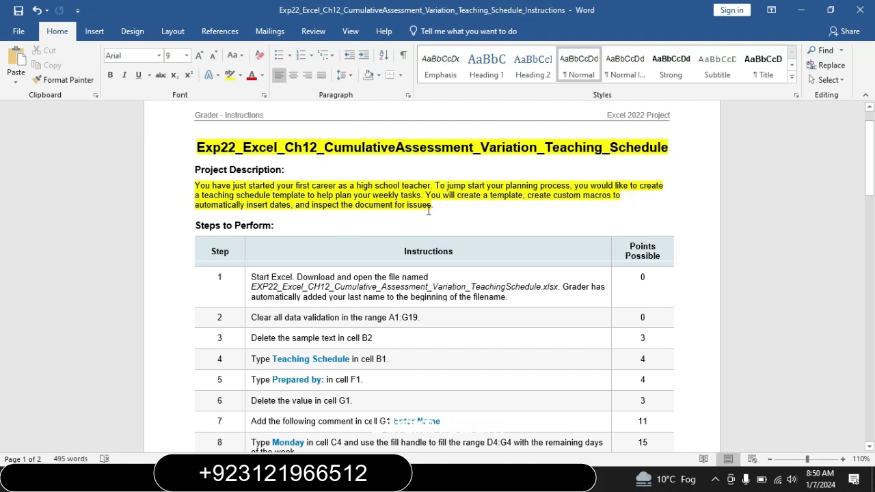
Step: Highlight the step 1 instruction about opening the workbook in yellow
click(247, 286)
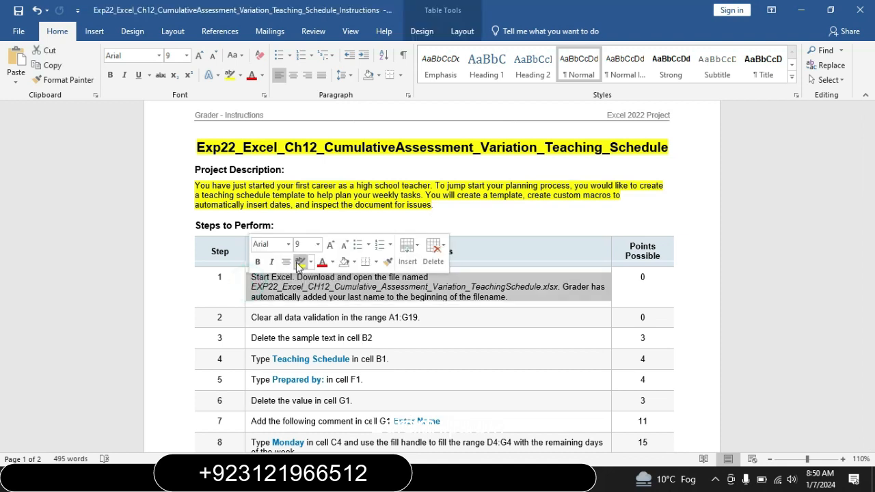
click(299, 263)
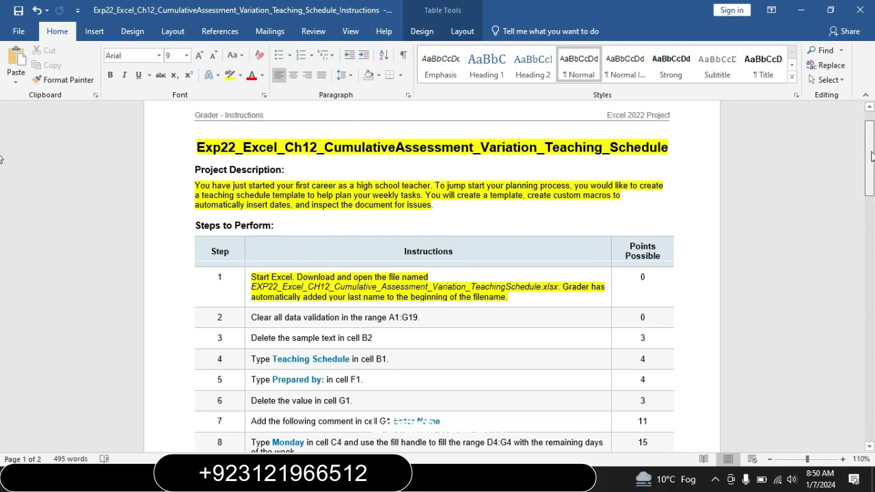
drag(869, 151, 872, 165)
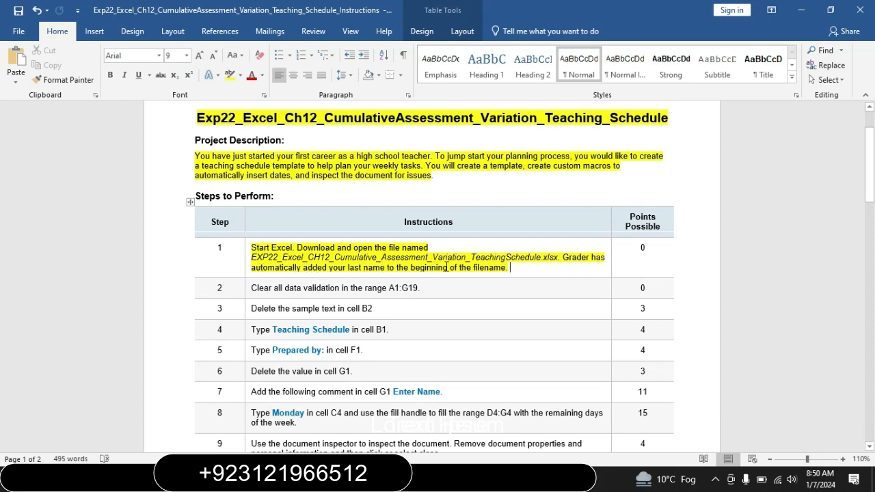
Step: Switch to the Excel workbook and look over its SCHEDULE and Code sheets
click(432, 479)
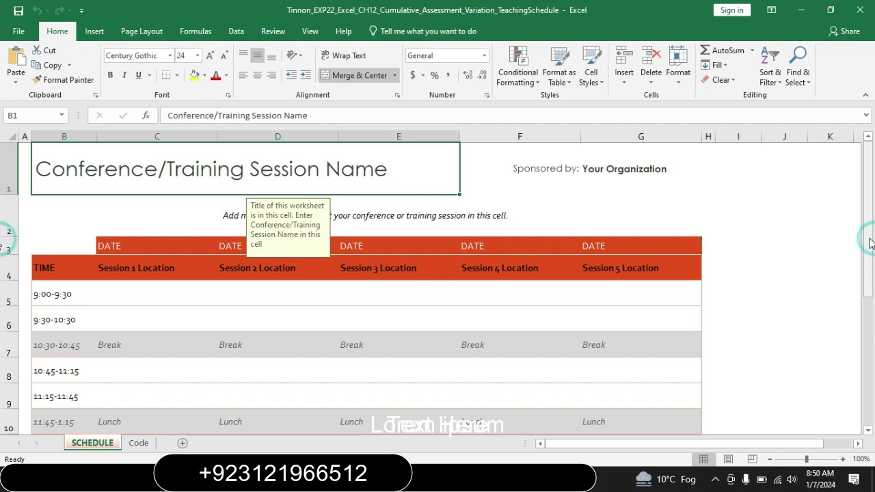
drag(868, 234, 874, 176)
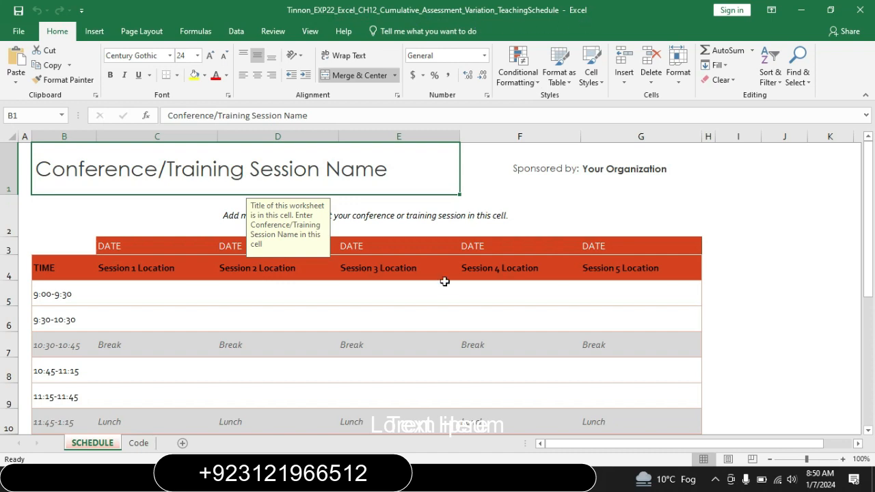
click(139, 443)
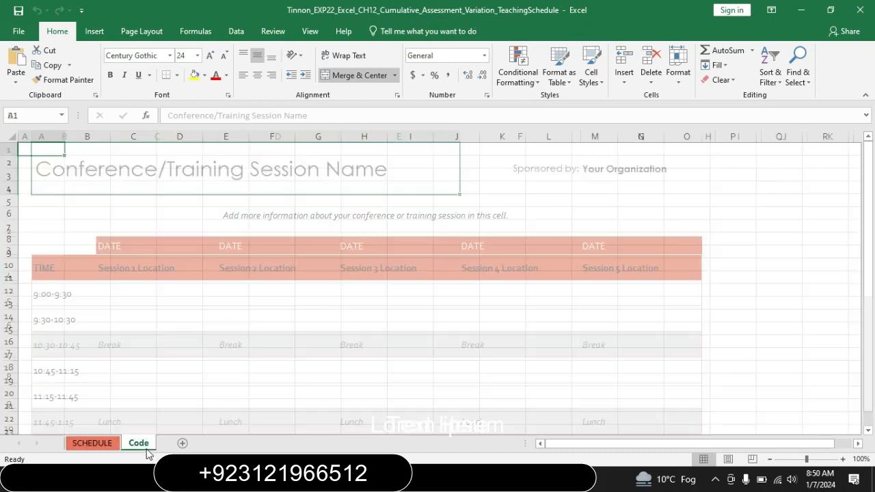
click(110, 439)
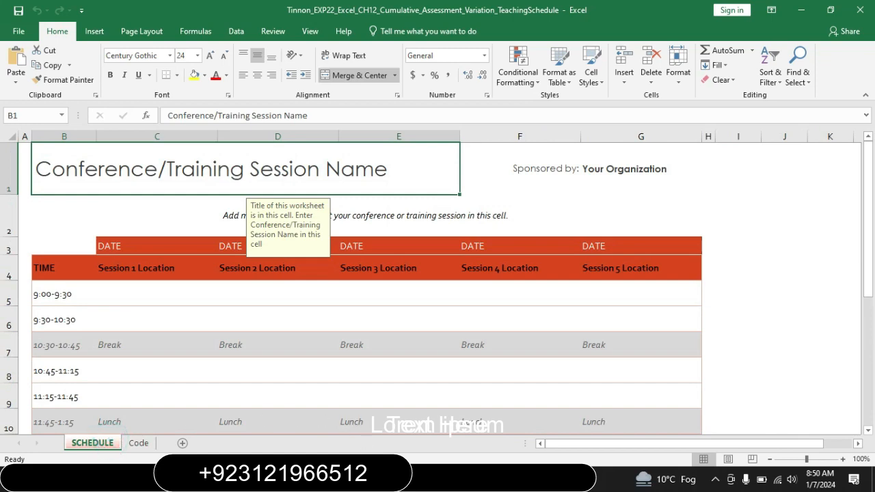
Step: Return to the Word instructions and highlight the step 2 instruction about clearing data validation in yellow
key(alt+Tab)
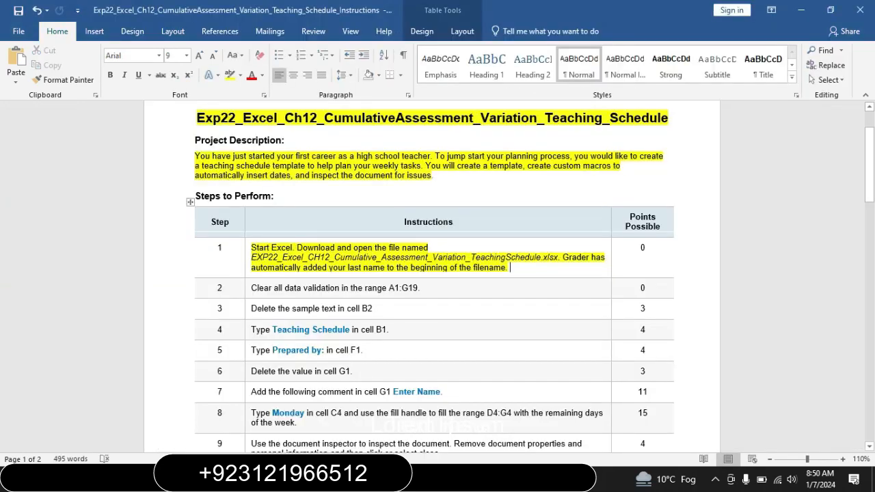
click(245, 290)
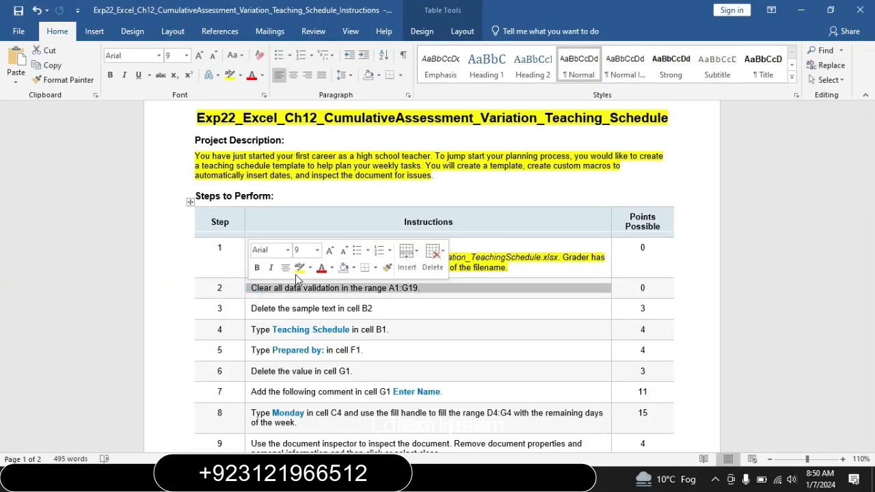
click(295, 273)
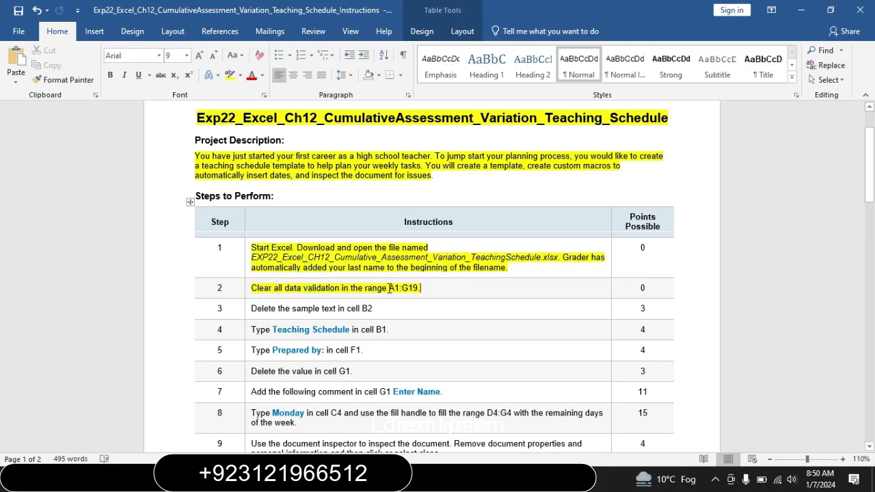
Step: Copy the range reference A1:G19 from step 2 and clear all data validation from that range on the Excel SCHEDULE sheet
drag(390, 288, 417, 288)
key(ctrl+c)
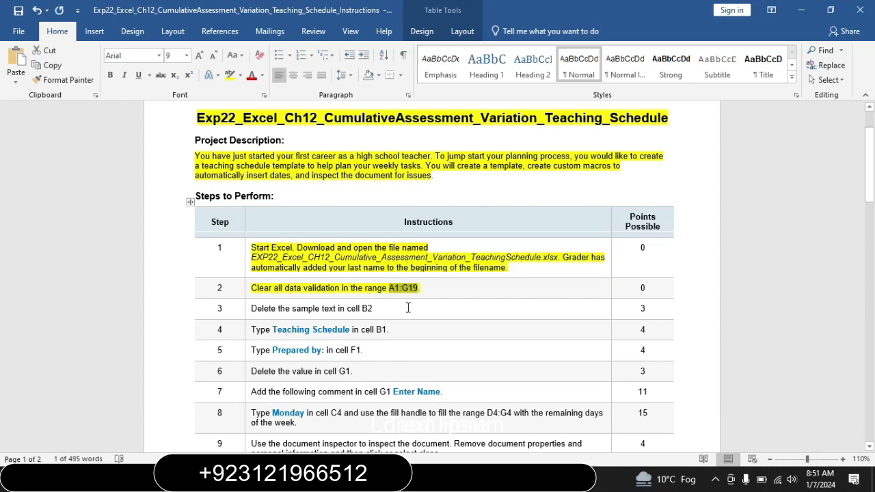
click(339, 478)
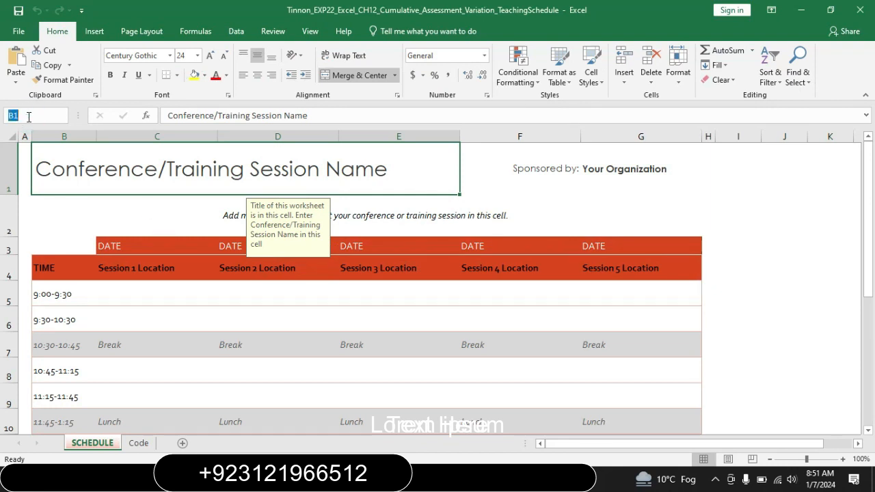
key(ctrl+v)
key(Return)
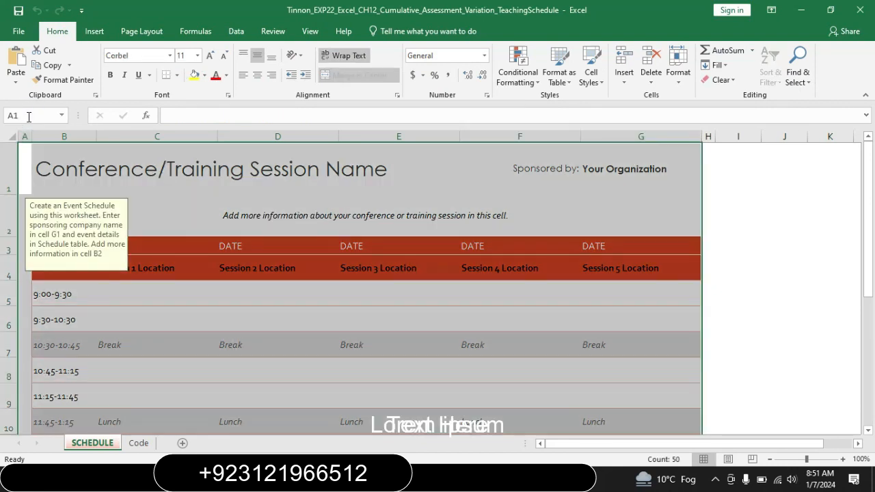
click(233, 39)
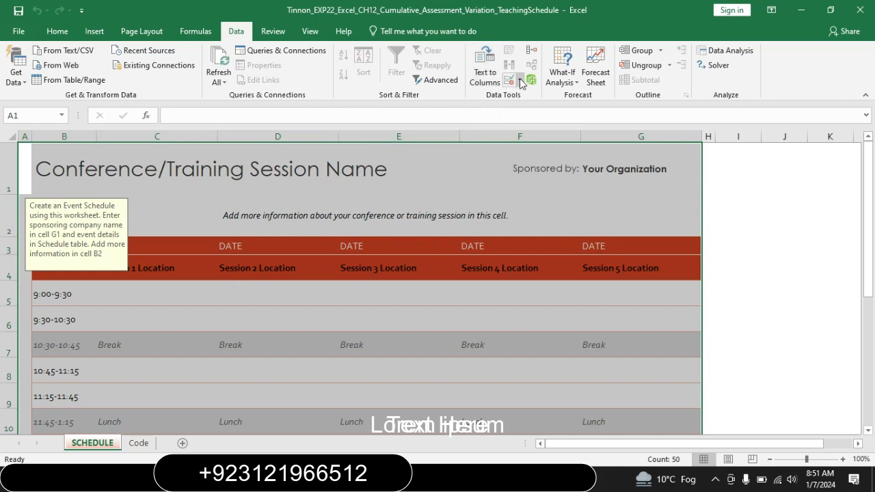
click(521, 82)
click(533, 91)
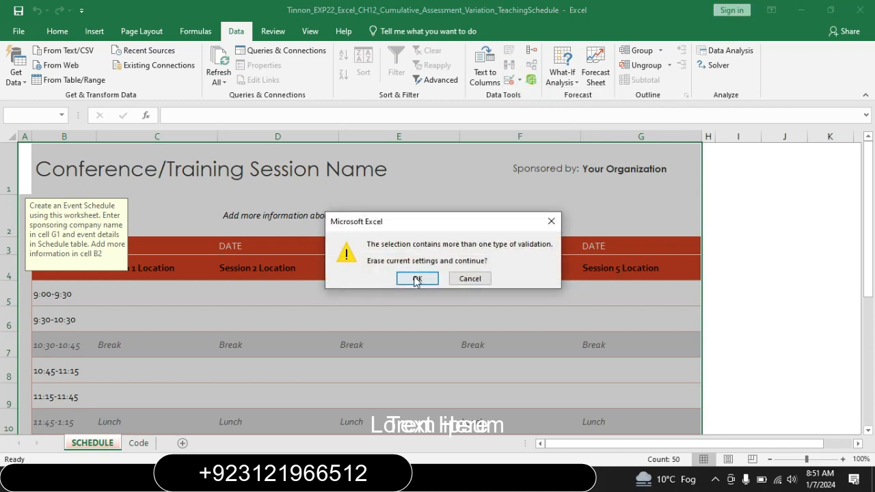
click(416, 280)
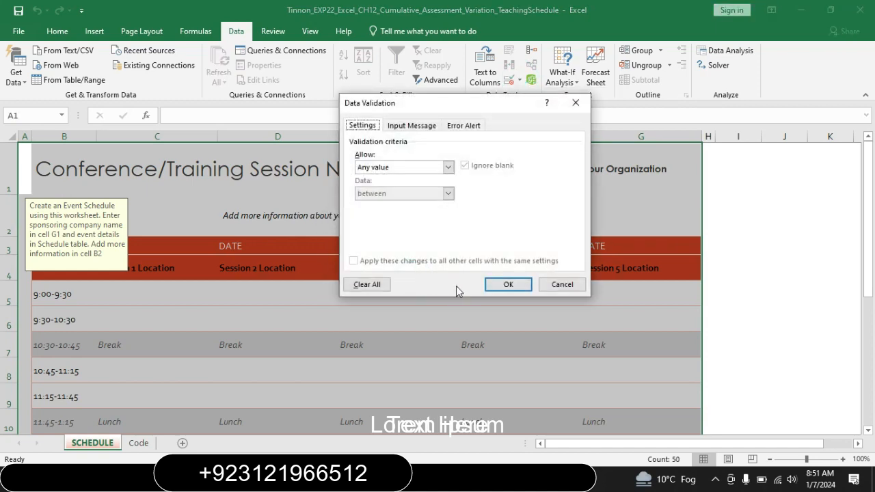
click(374, 283)
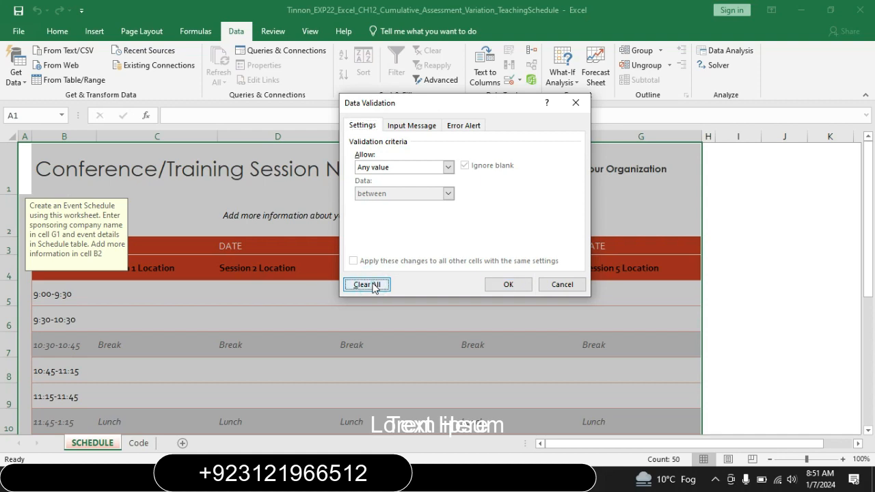
click(504, 284)
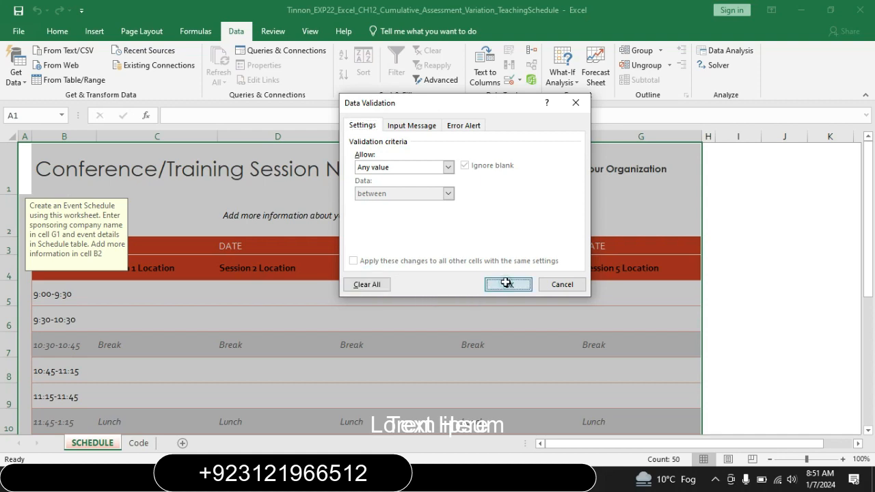
Step: Return to the Word instructions, highlight the step 3 instruction in yellow and select its text
key(alt+Tab)
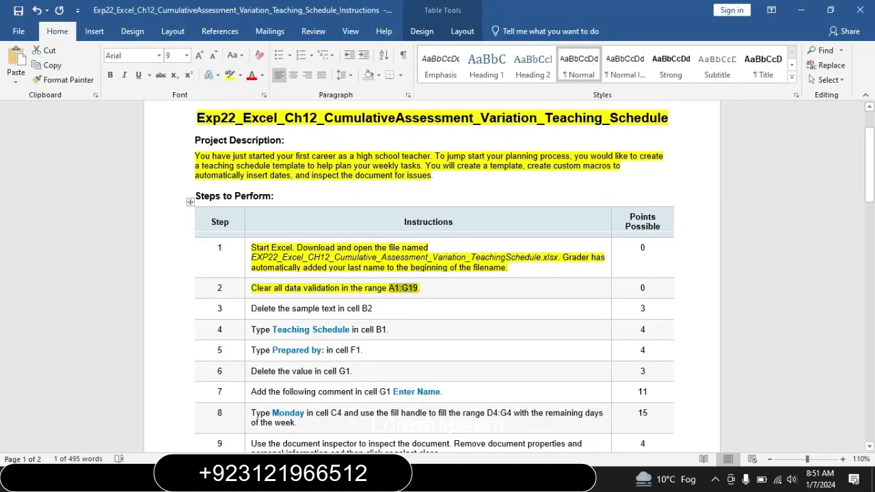
click(249, 308)
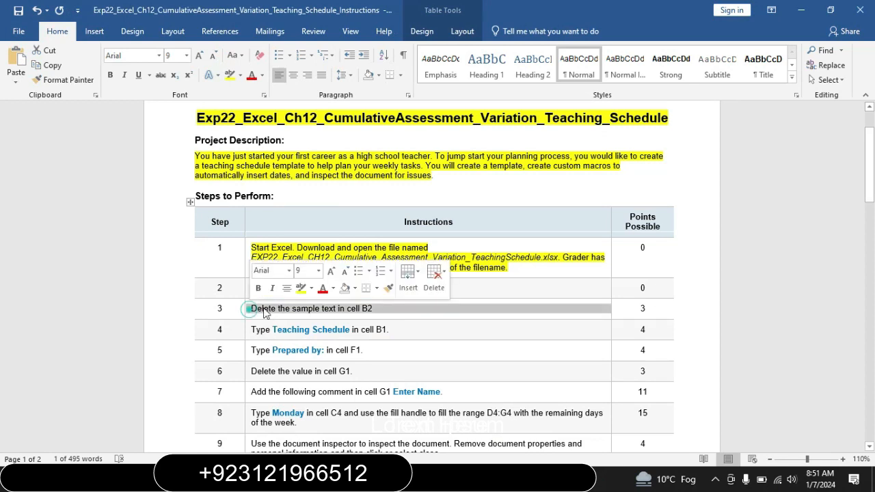
click(301, 288)
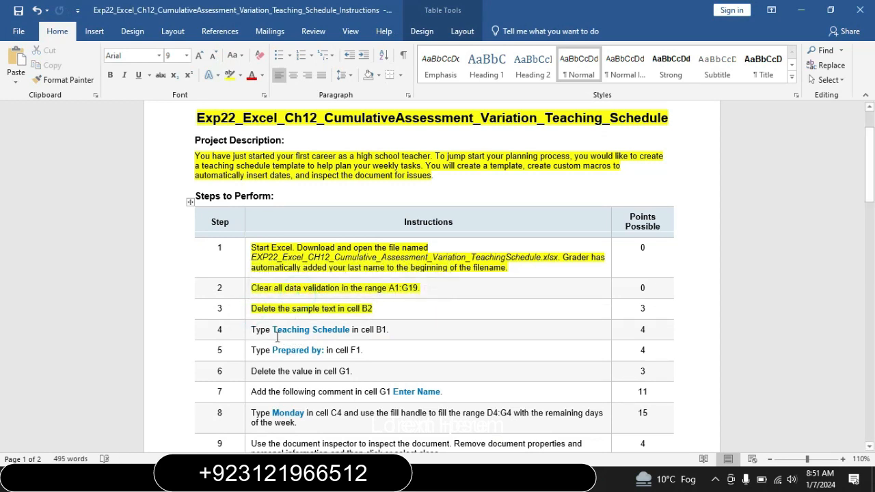
drag(253, 311, 373, 321)
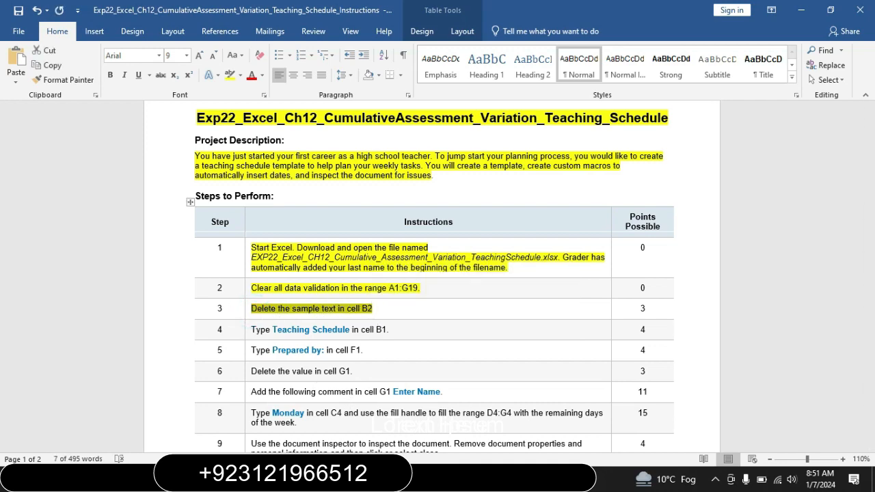
Step: Switch to the Excel workbook and delete the sample text in cell B2 of the SCHEDULE sheet
key(alt+Tab)
click(51, 213)
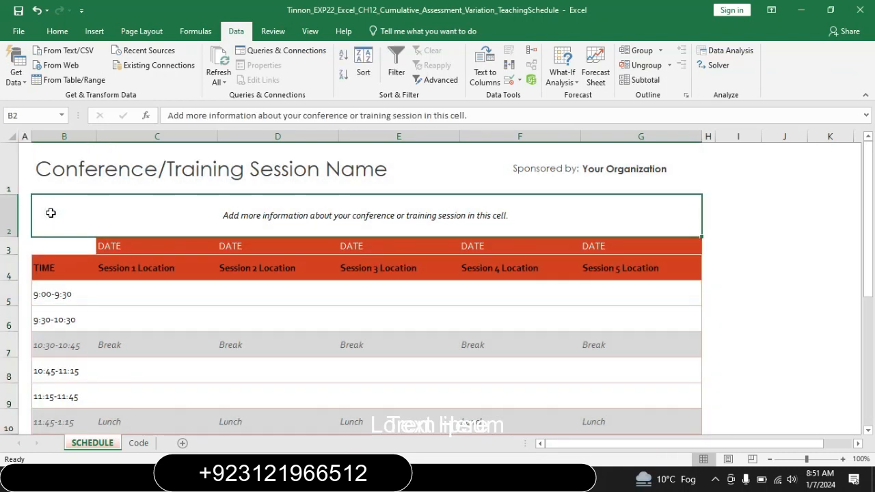
key(Delete)
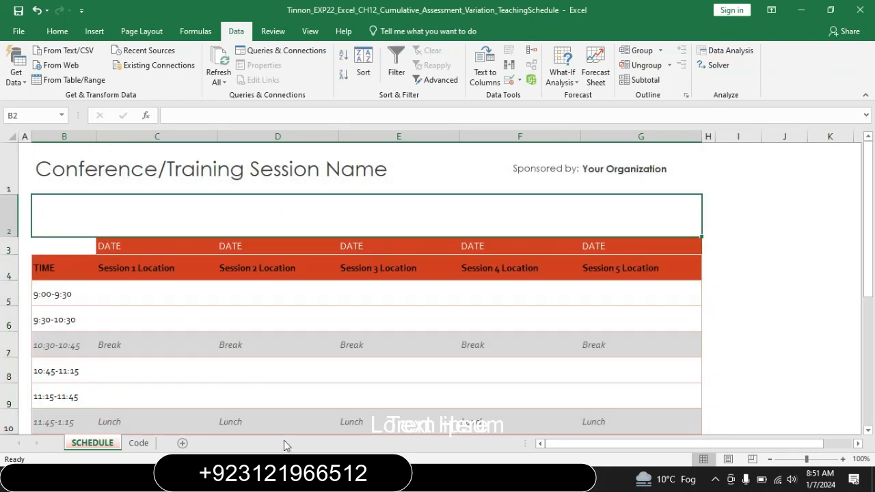
Step: Return to the Word instructions and highlight the step 4 instruction about cell B1 in yellow
key(alt+Tab)
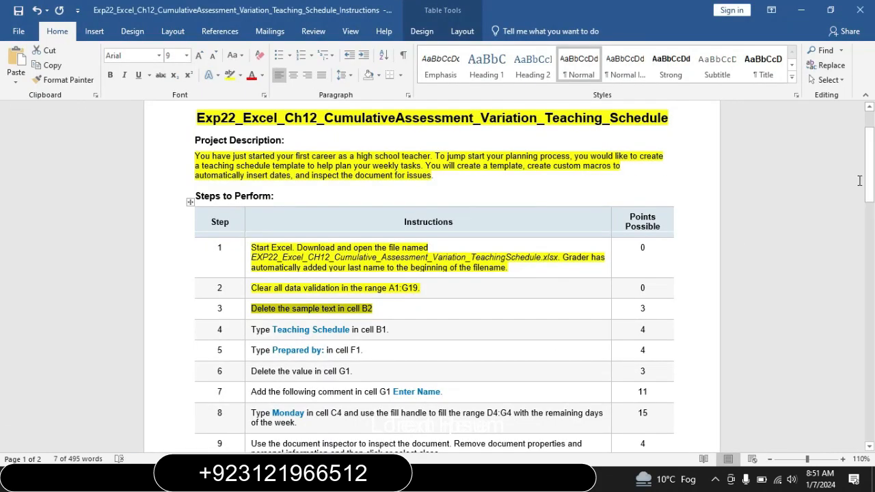
drag(870, 183, 872, 196)
click(249, 264)
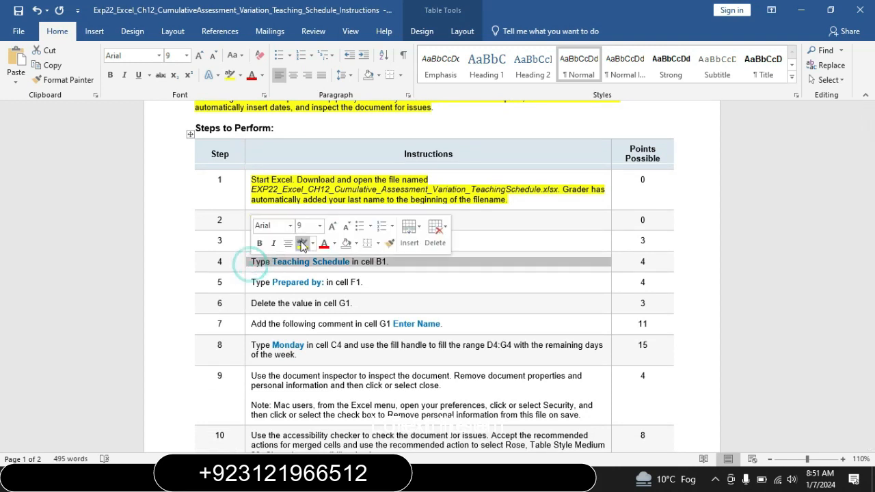
click(302, 245)
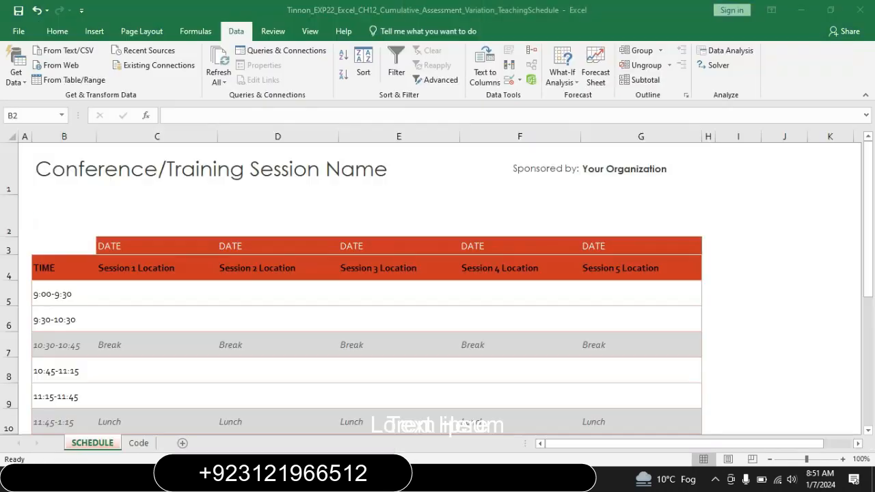
Step: Switch to the Excel workbook and replace the title in cell B1 of the SCHEDULE sheet with Teaching Schedule
click(358, 479)
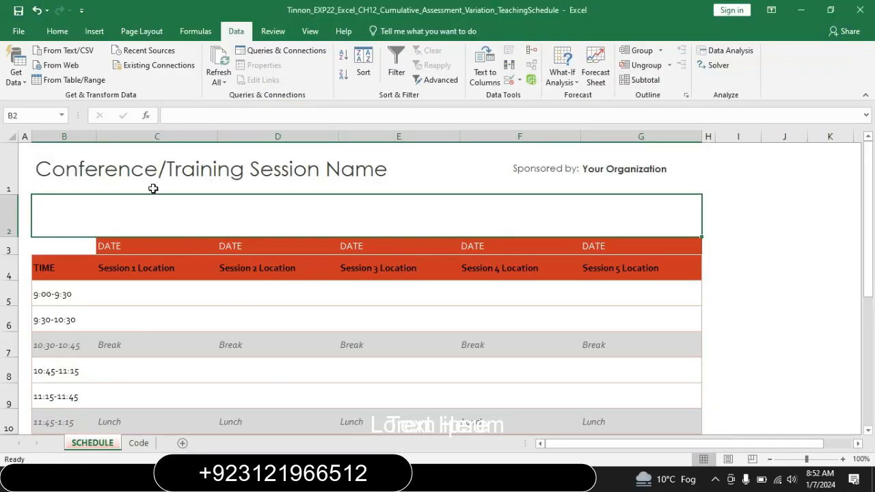
click(66, 178)
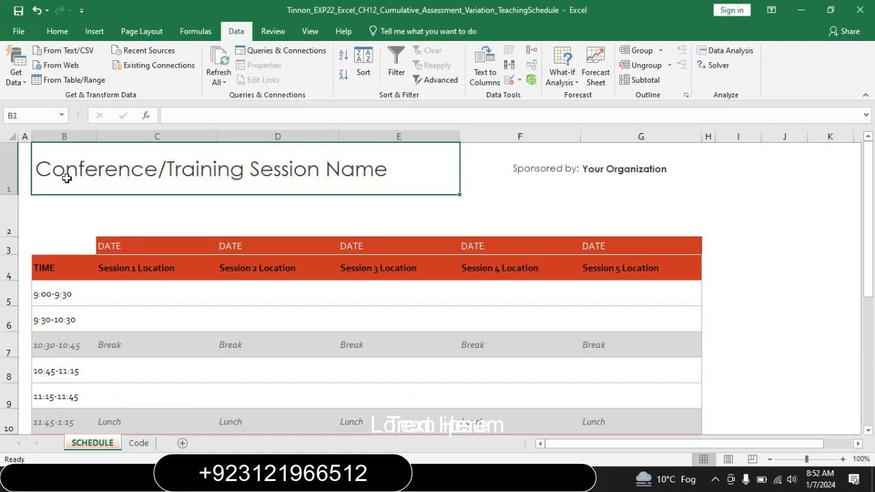
click(358, 479)
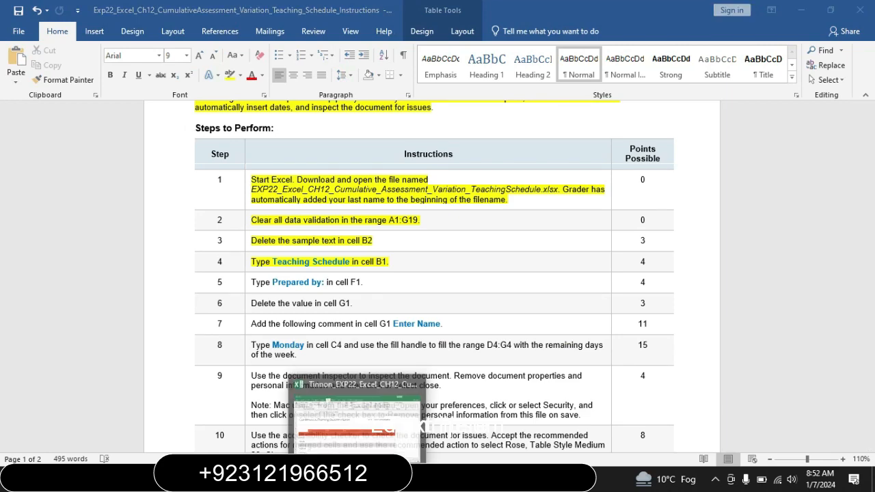
click(358, 479)
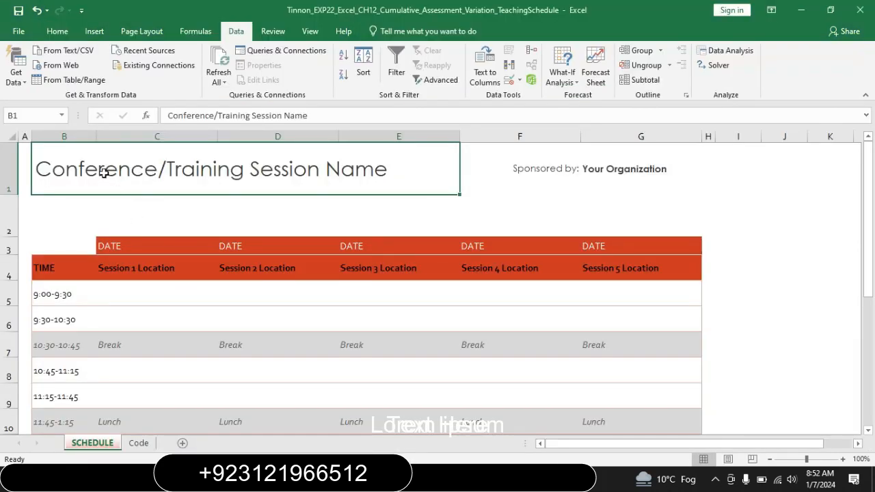
text(Tea)
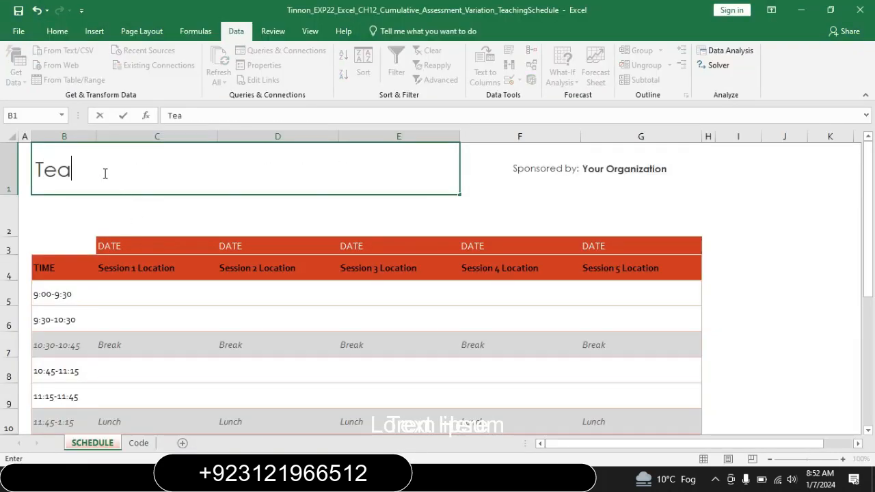
text(ching)
click(304, 478)
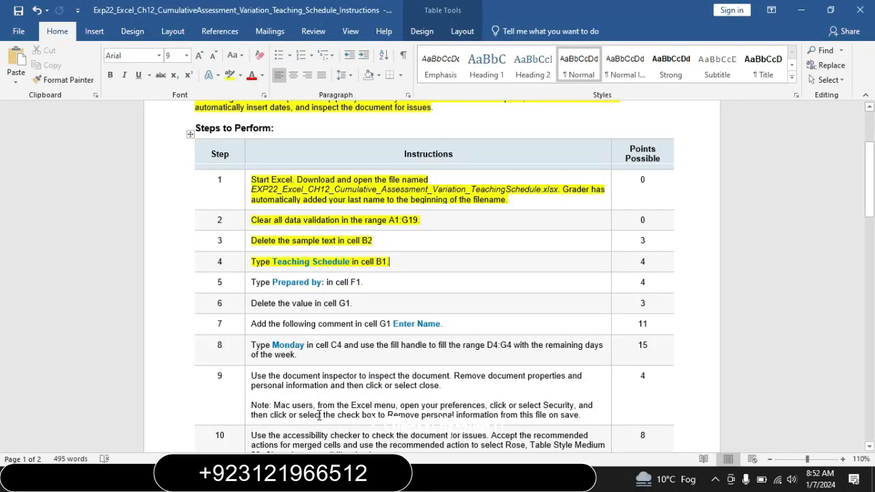
key(alt+Tab)
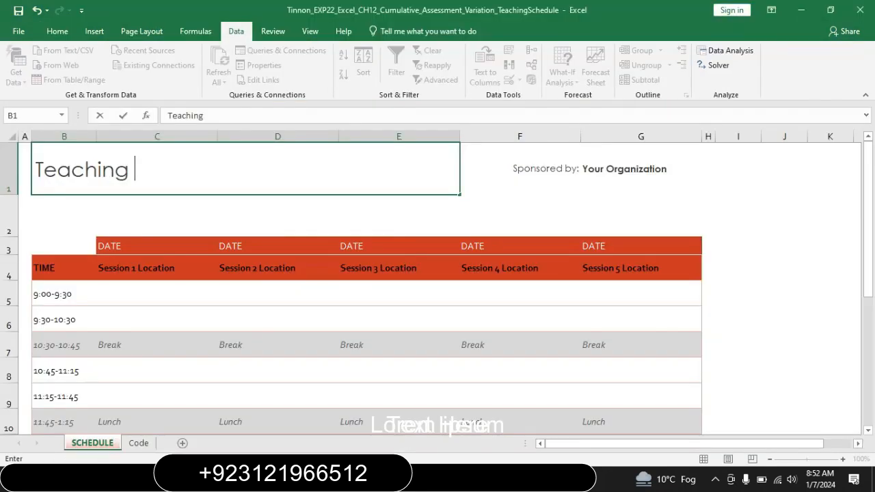
text(Sche)
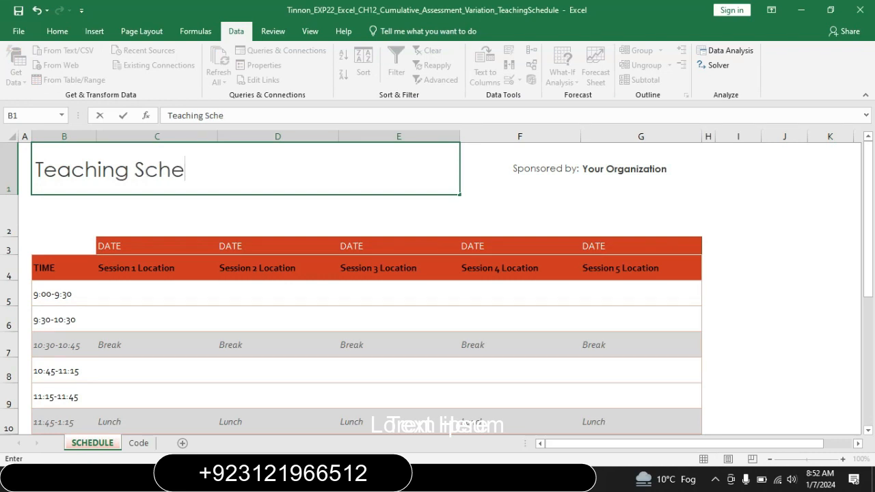
text(dule)
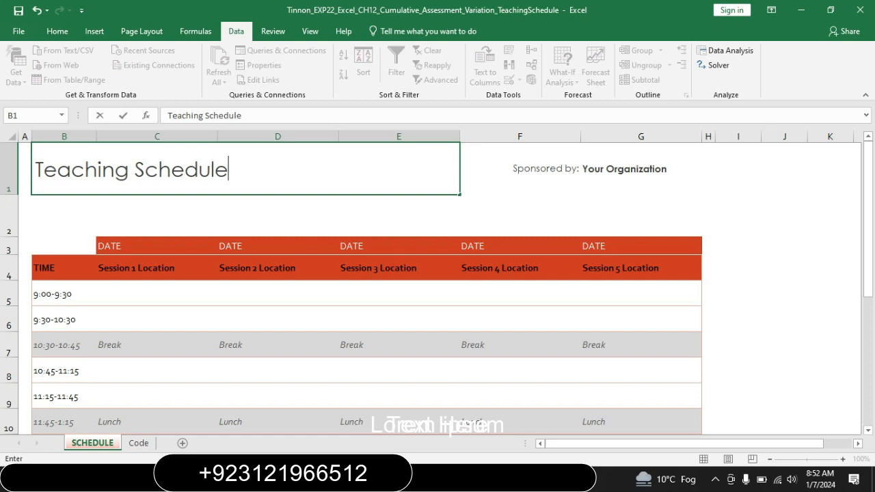
key(alt+Tab)
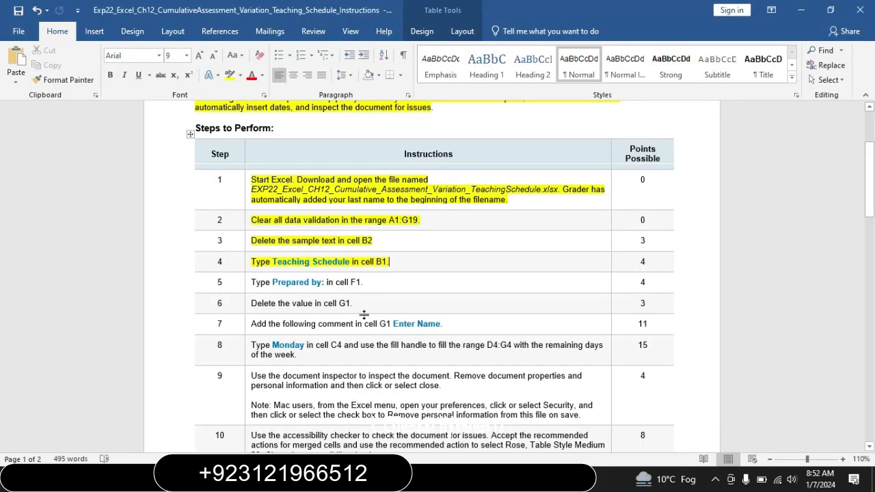
key(alt+Tab)
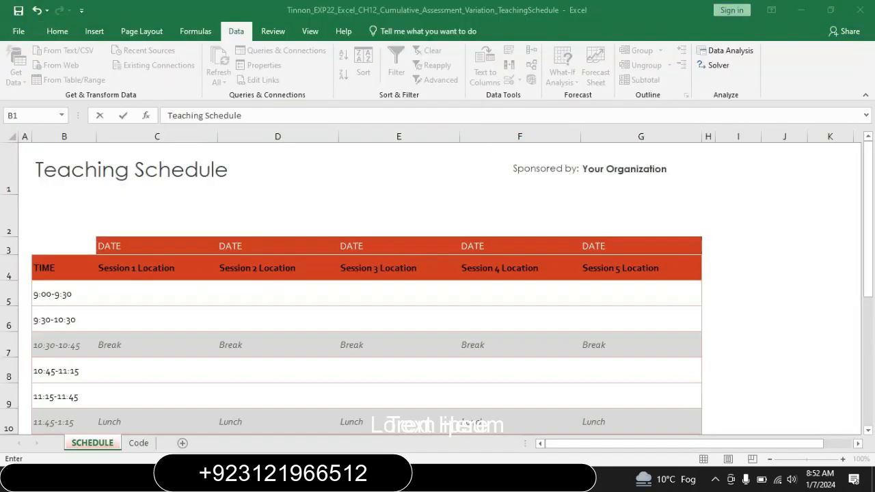
click(173, 231)
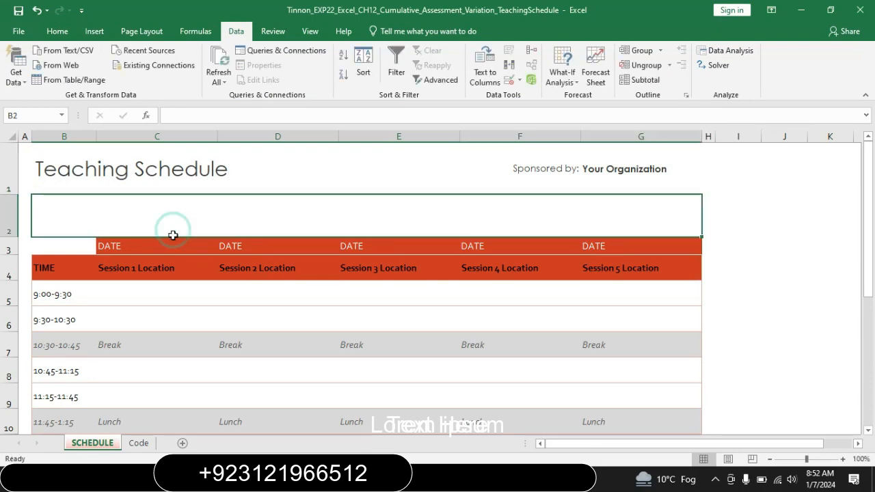
click(171, 308)
click(123, 154)
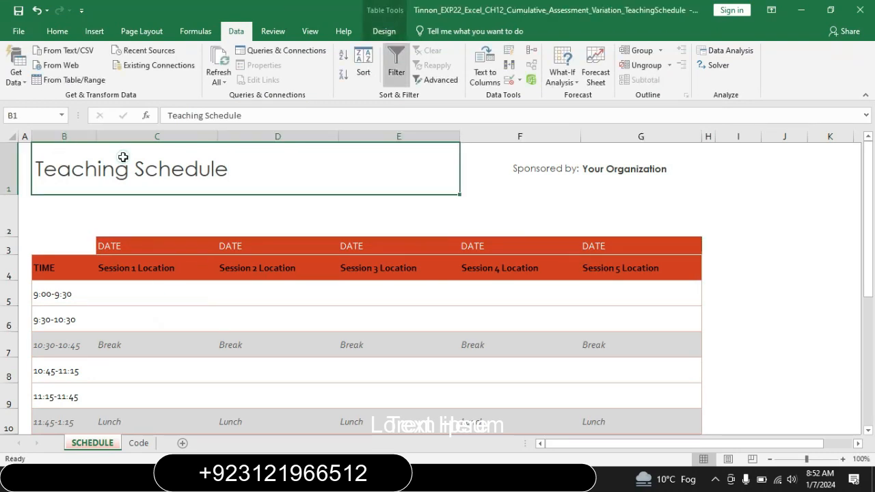
Step: Return to the Word instructions and highlight the step 5 instruction about cell F1 in yellow
key(alt+Tab)
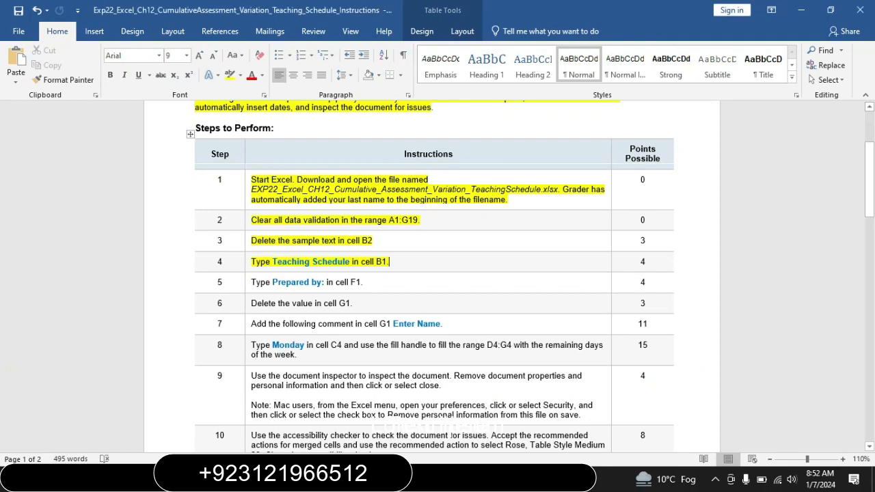
click(248, 287)
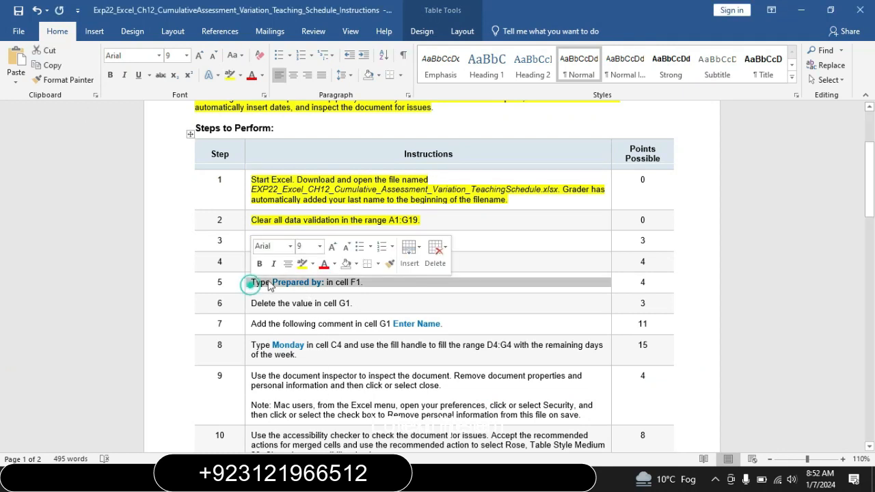
click(301, 267)
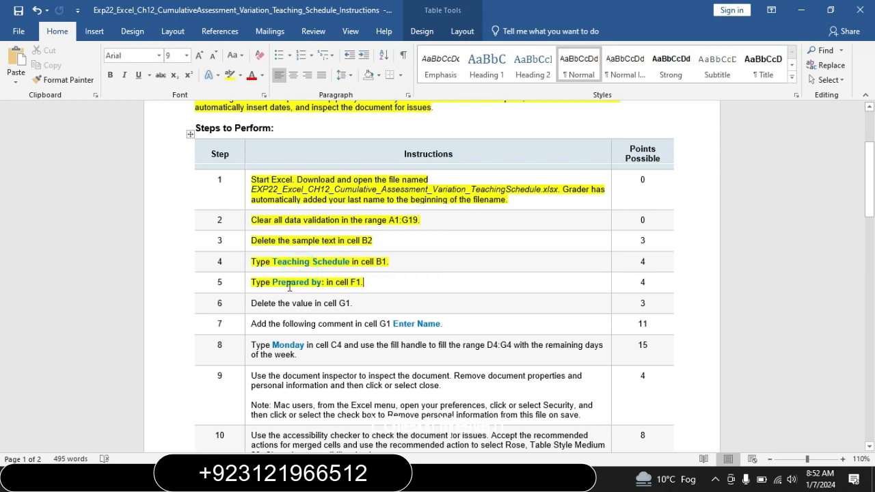
click(363, 283)
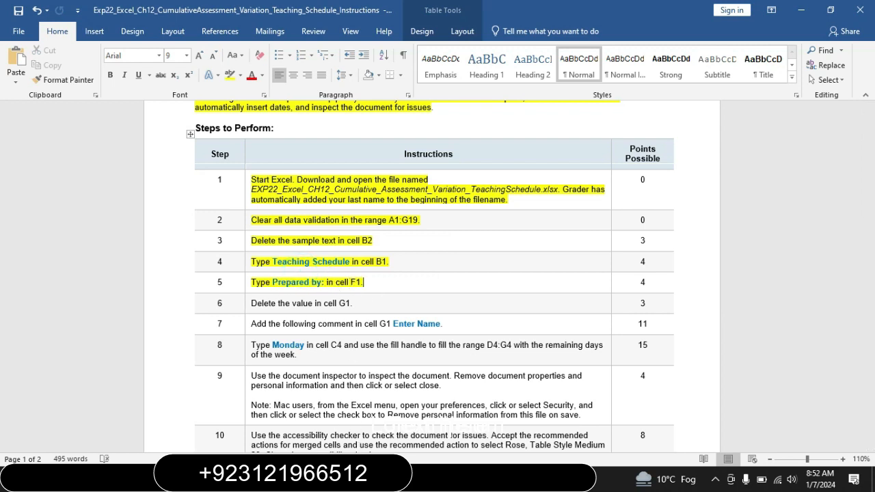
Step: Switch to the Excel workbook and replace the text in cell F1 of the SCHEDULE sheet with Prepared by
key(alt+Tab)
click(521, 165)
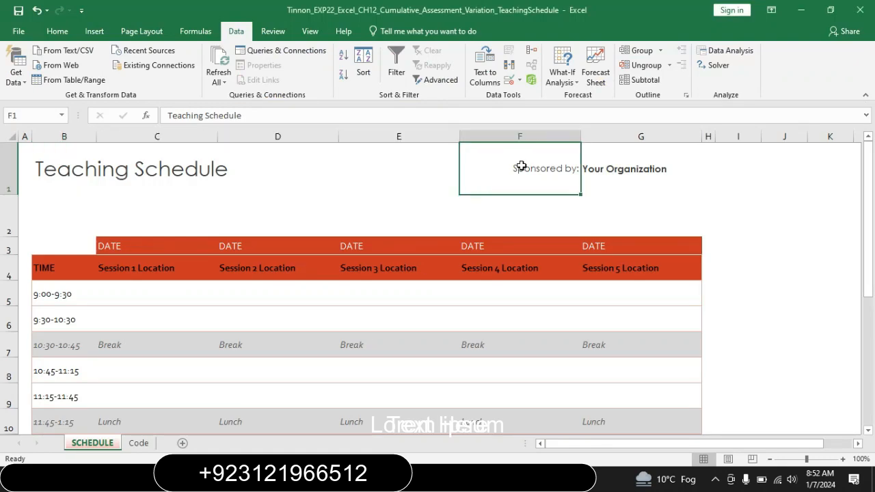
key(alt+Tab)
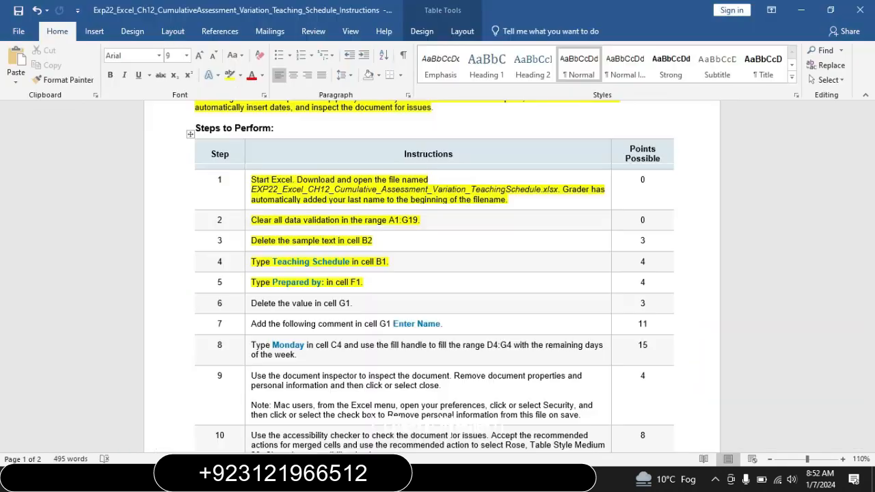
key(alt+Tab)
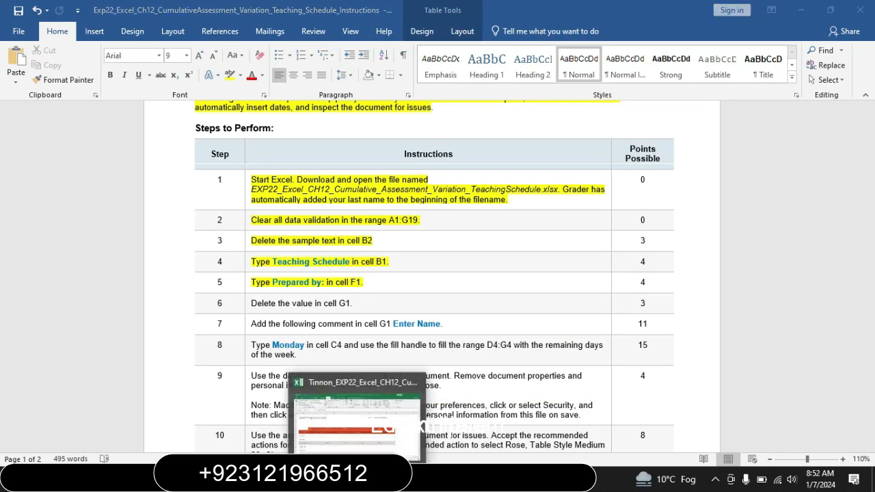
text(P)
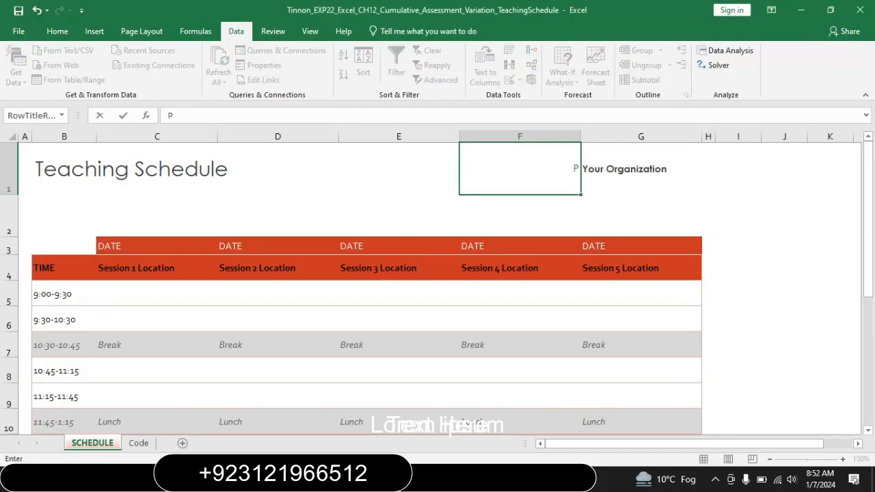
text(repared by)
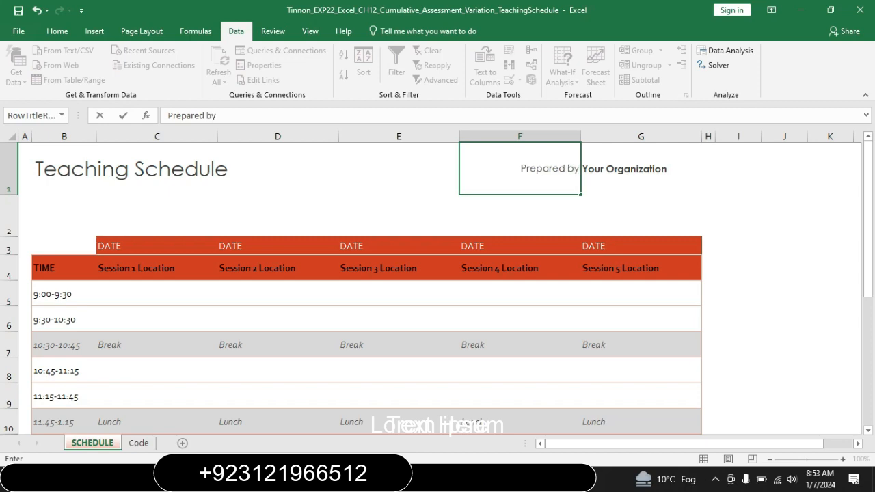
key(alt+Tab)
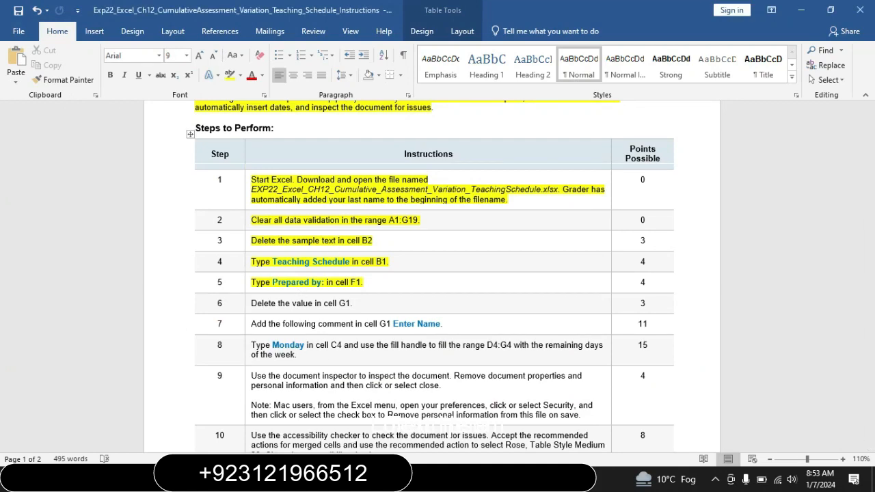
key(alt+Tab)
click(561, 211)
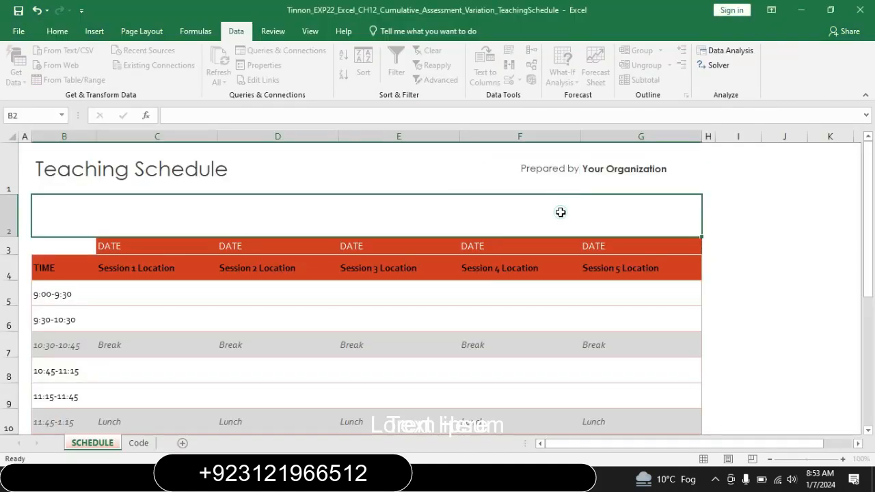
click(550, 158)
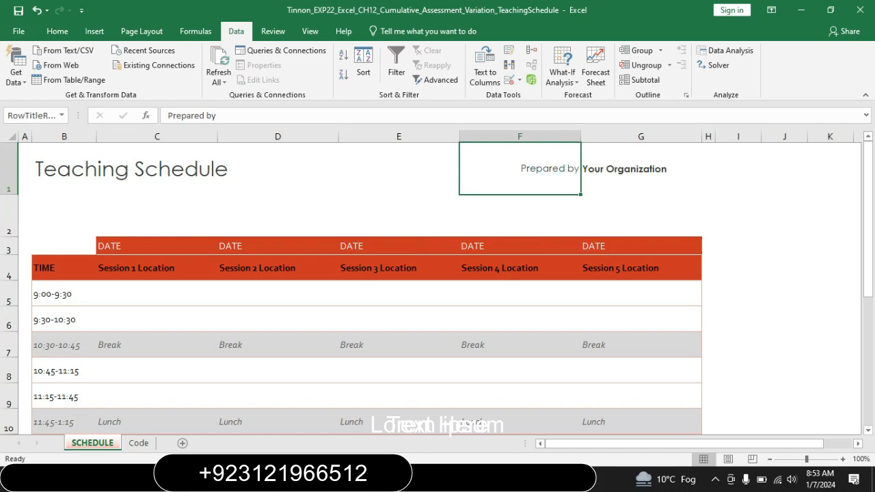
Step: Return to the Word instructions, highlight the step 6 instruction about cell G1 in yellow and select its text
key(alt+Tab)
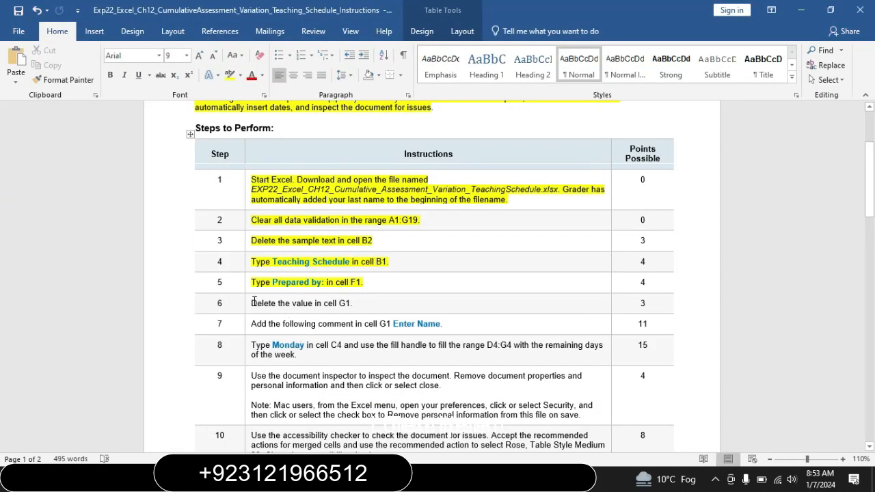
click(247, 303)
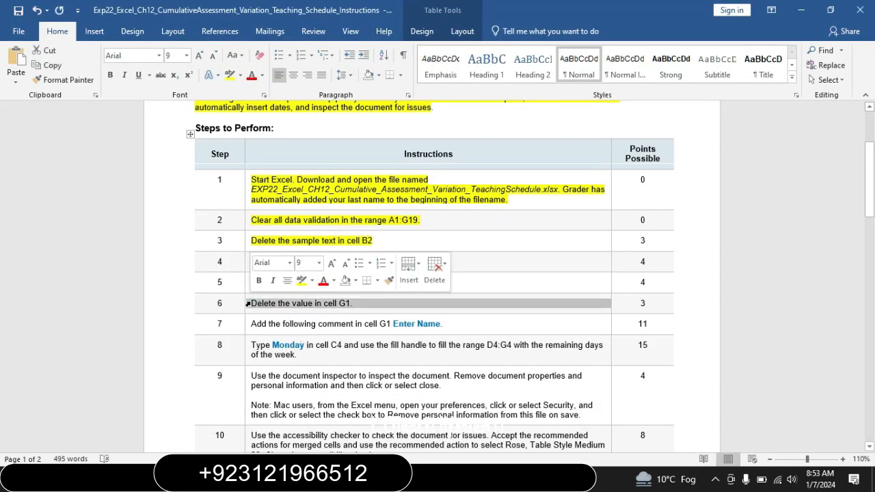
click(301, 281)
click(254, 303)
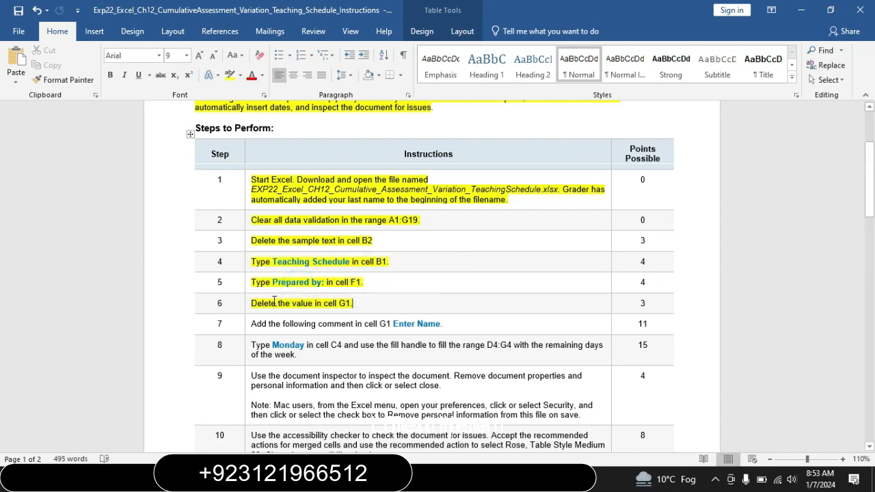
drag(254, 303, 350, 303)
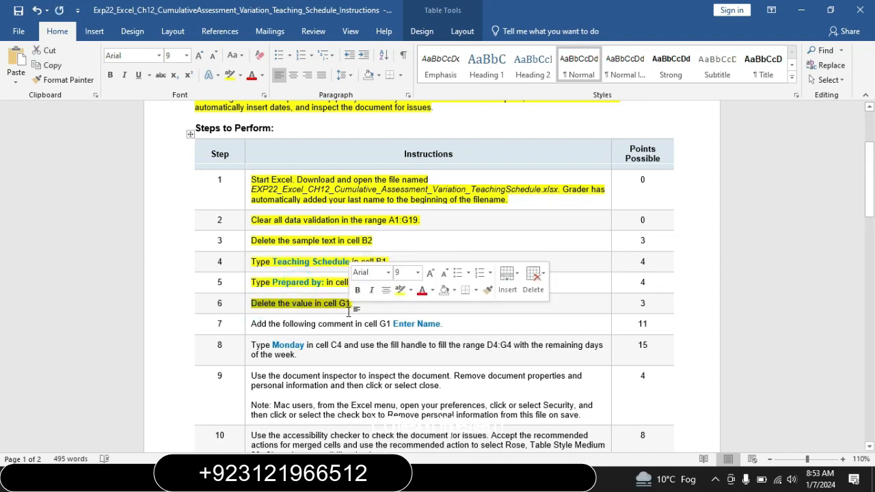
drag(869, 188, 869, 194)
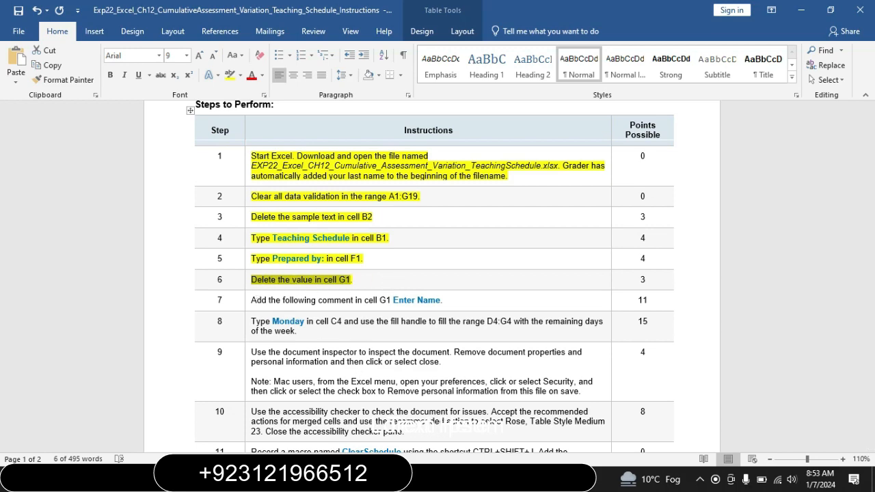
Step: Switch to the Excel workbook and delete the value in cell G1 of the SCHEDULE sheet
click(314, 352)
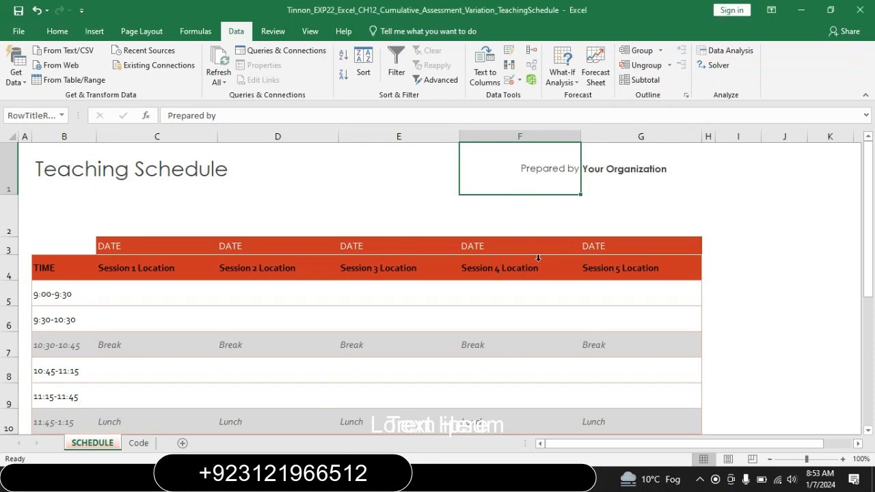
click(600, 181)
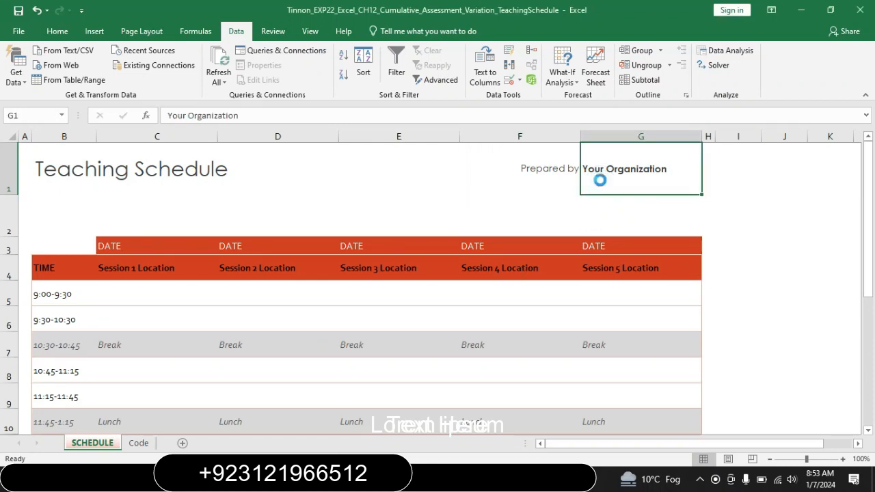
key(Delete)
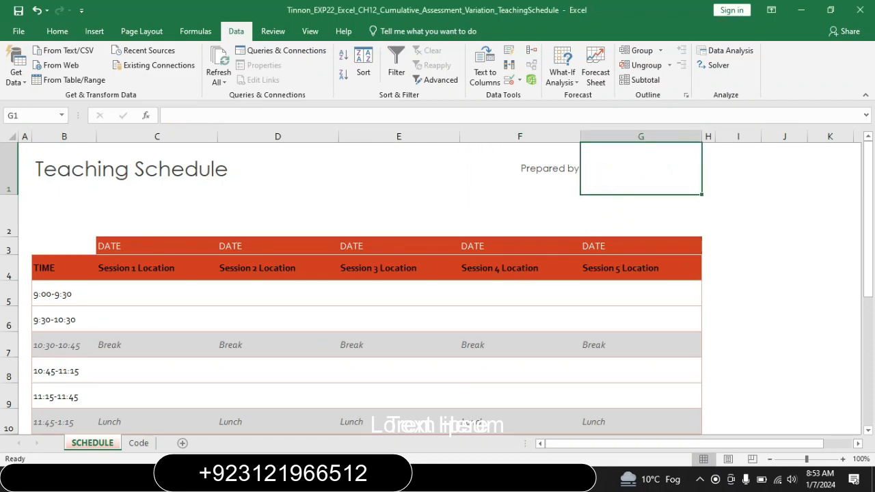
Step: Return to the Word instructions, highlight the step 7 instruction about cell G1 in yellow and copy the text Enter Name
key(alt+Tab)
click(245, 306)
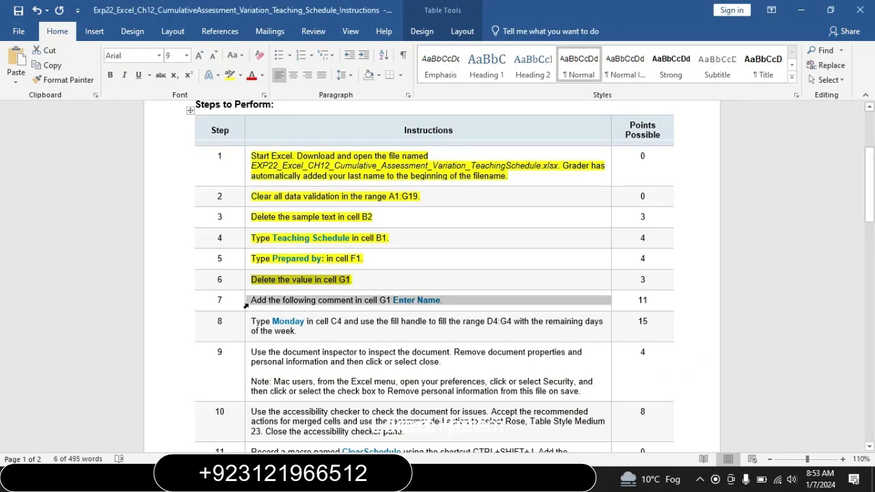
click(245, 304)
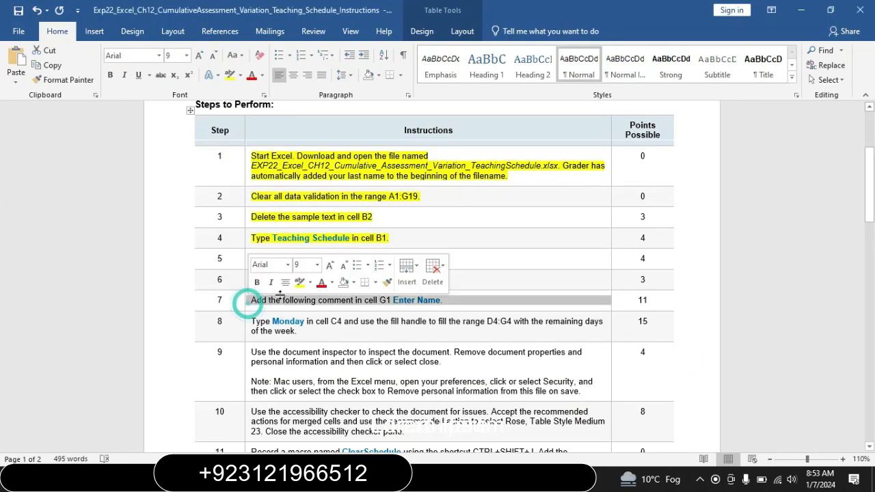
click(300, 283)
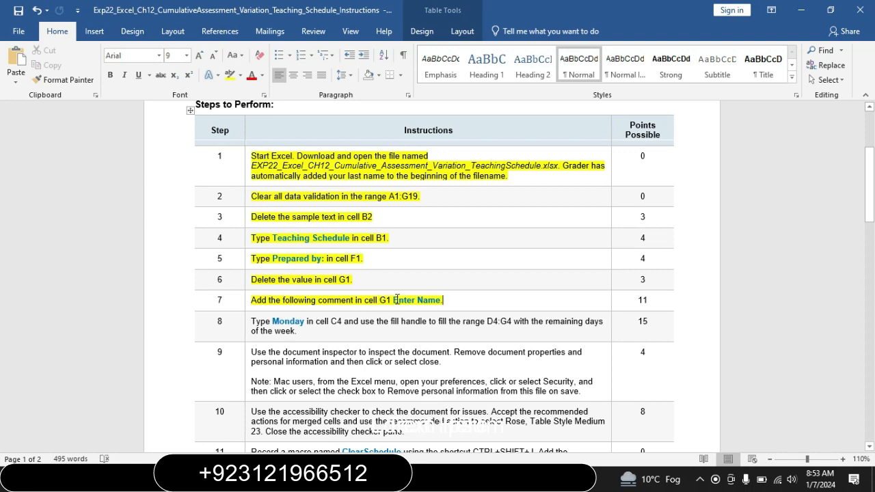
drag(394, 300, 448, 301)
key(ctrl+c)
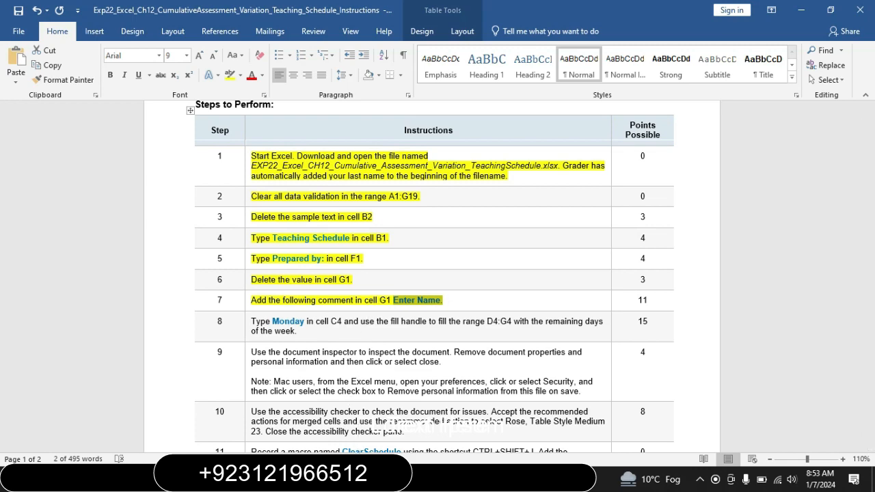
Step: Switch to the Excel workbook and paste the copied text Enter Name. into cell G1 of the SCHEDULE sheet
key(alt+Tab)
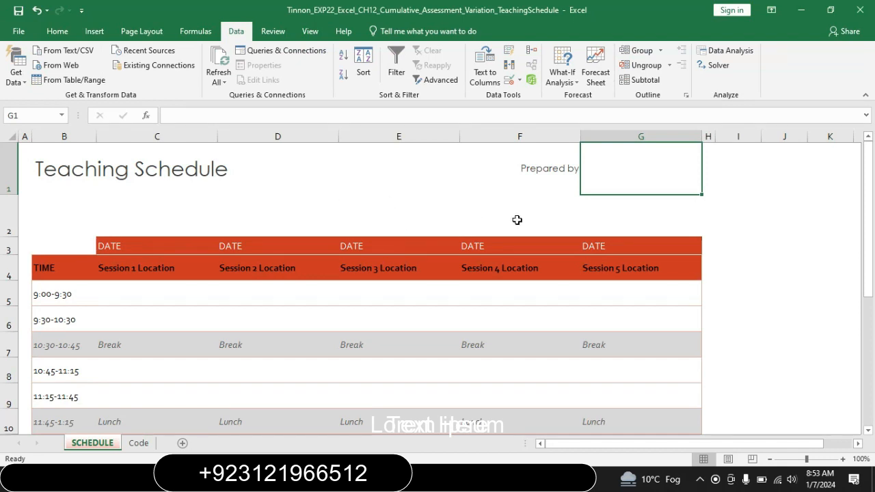
click(600, 170)
click(273, 31)
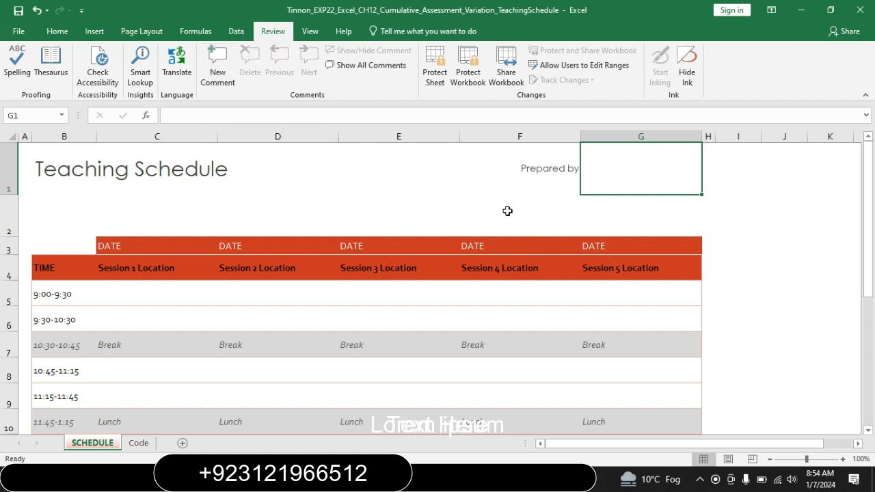
click(657, 178)
click(654, 178)
key(ctrl+v)
click(653, 178)
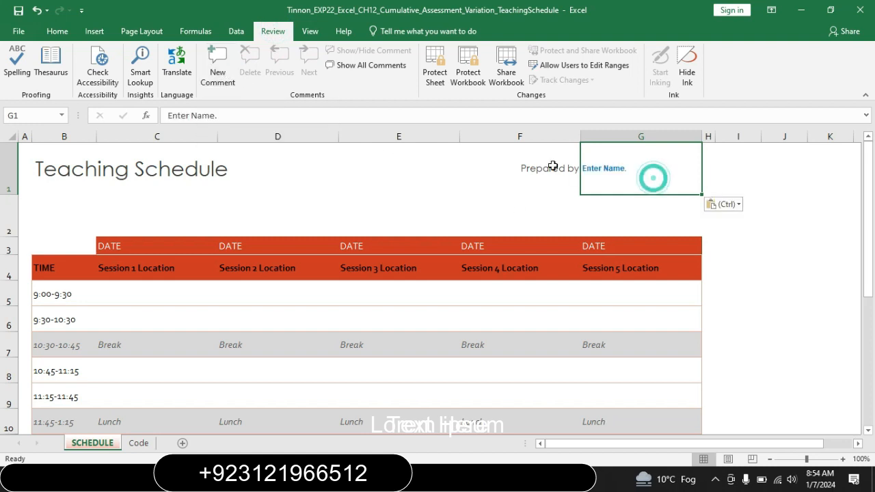
click(533, 163)
Step: Return to the Word instructions, highlight the step 8 instruction about cell C4 in yellow and copy the word Monday
key(alt+Tab)
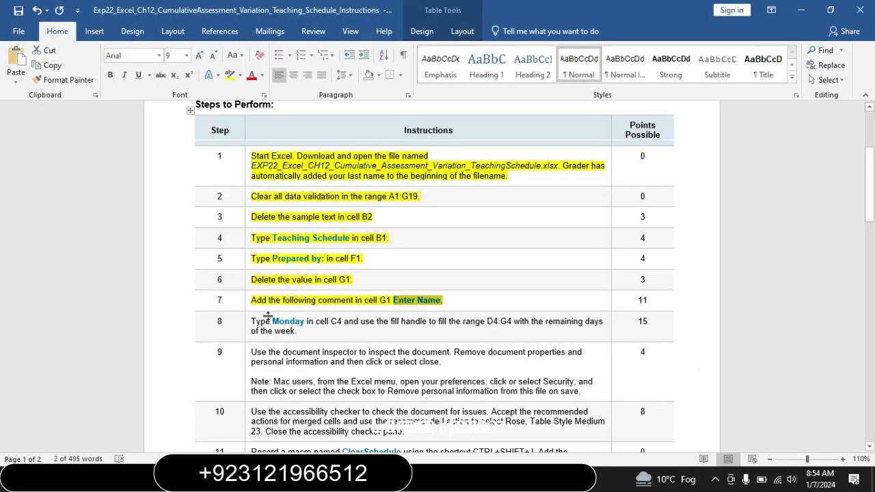
click(247, 324)
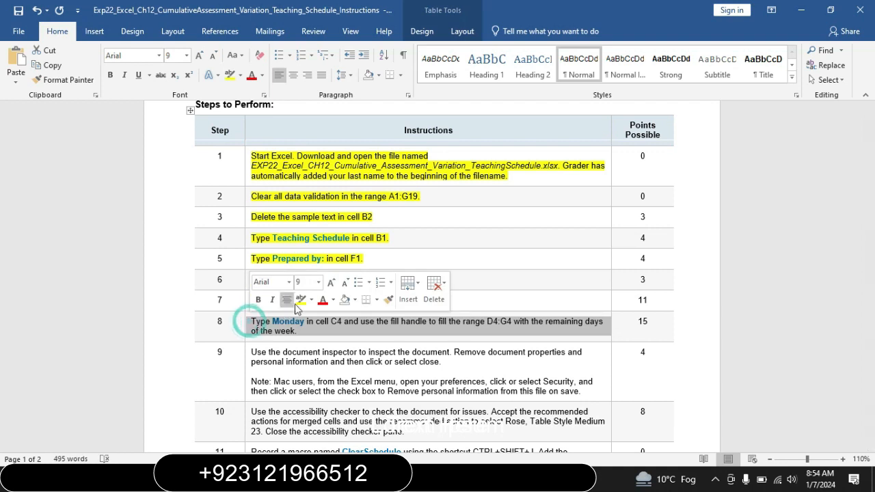
click(298, 304)
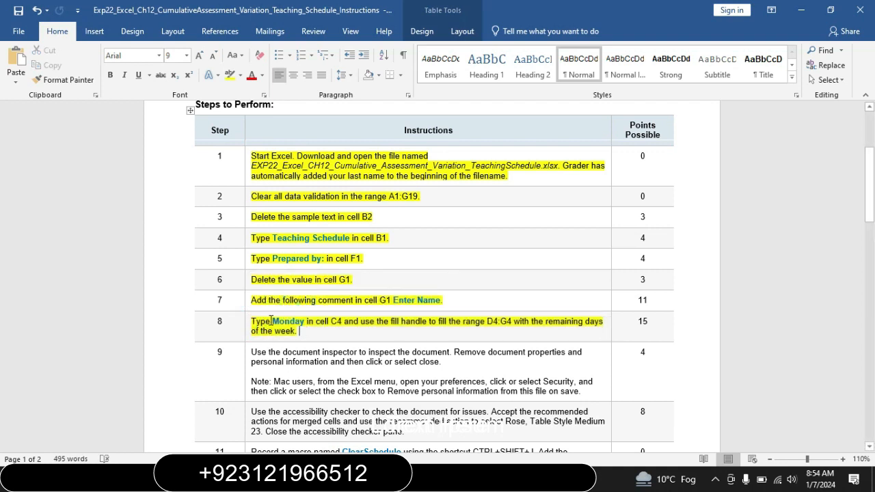
drag(274, 321, 305, 323)
key(ctrl+c)
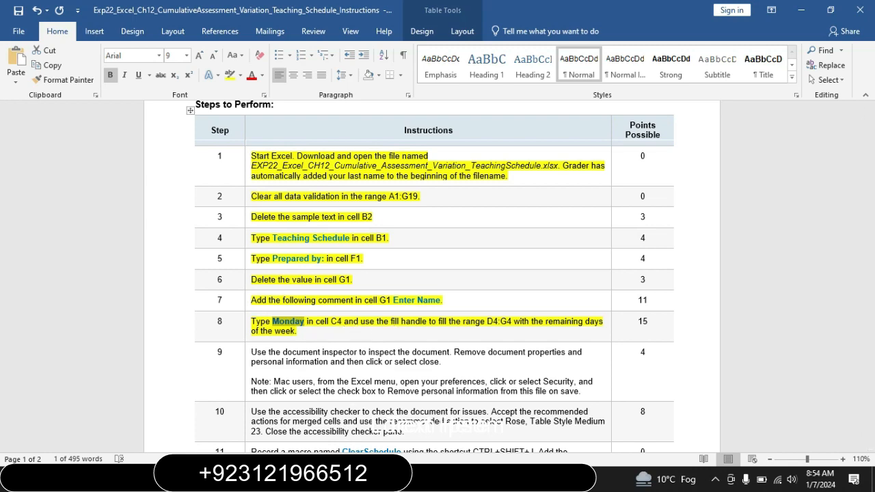
Step: Switch to the Excel workbook, paste Monday into cell C4 and fill D4:G4 with the weekdays Tuesday through Friday
key(alt+Tab)
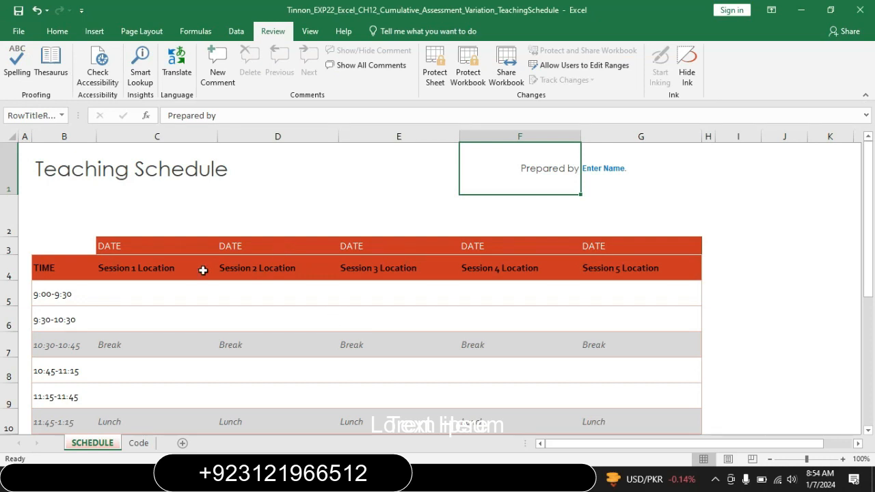
click(129, 269)
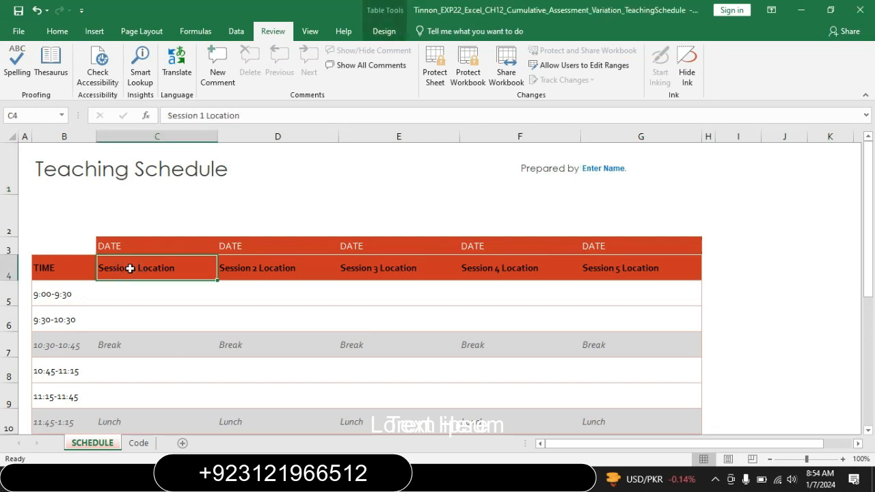
key(ctrl+v)
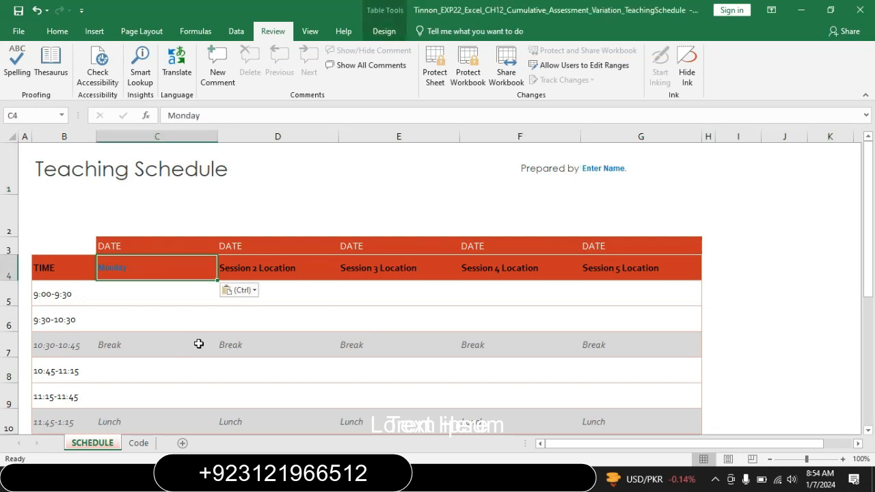
key(alt+Tab)
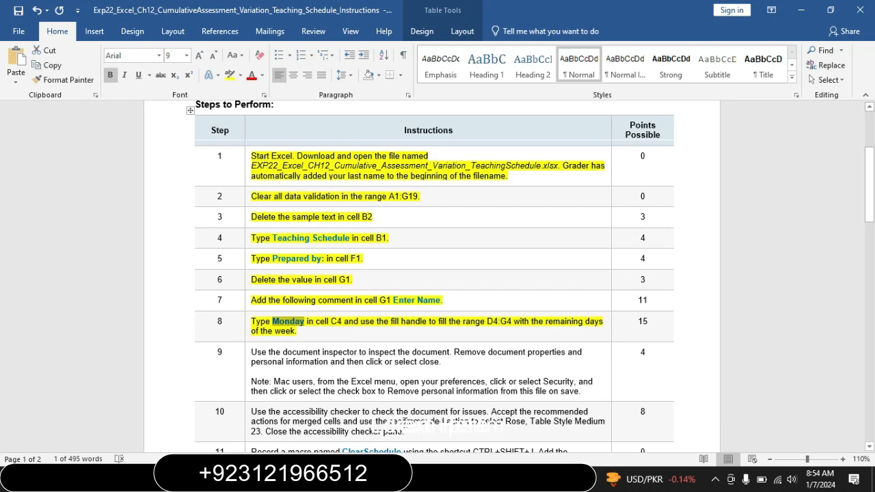
key(alt+Tab)
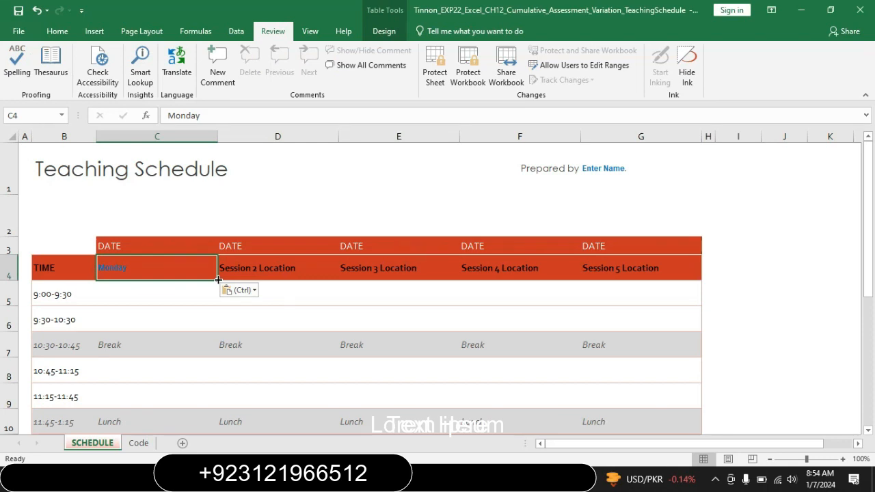
drag(216, 279, 664, 264)
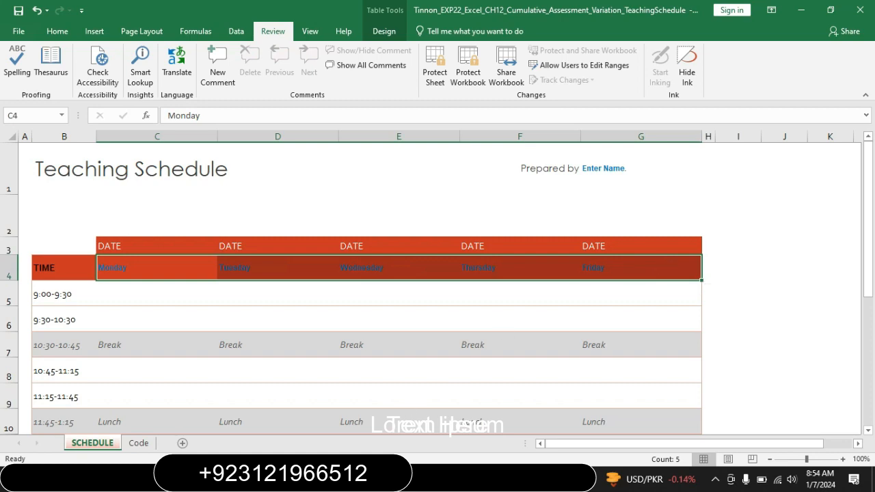
key(alt+Tab)
drag(870, 190, 870, 166)
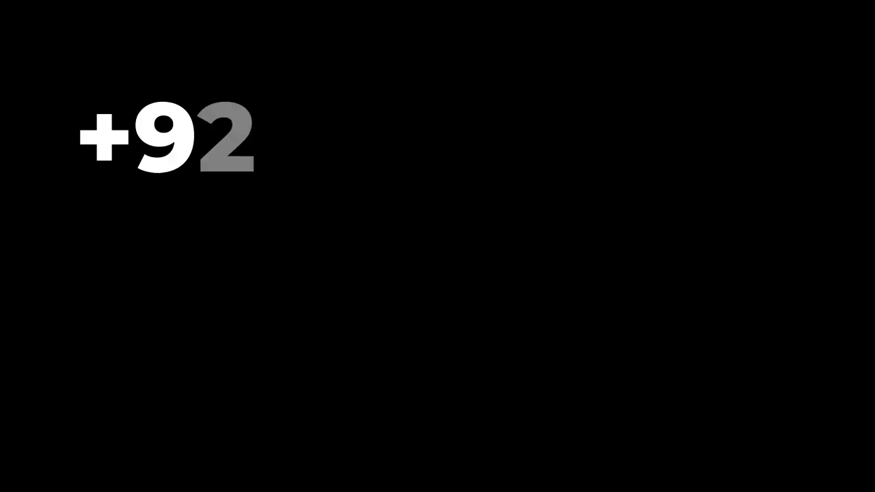